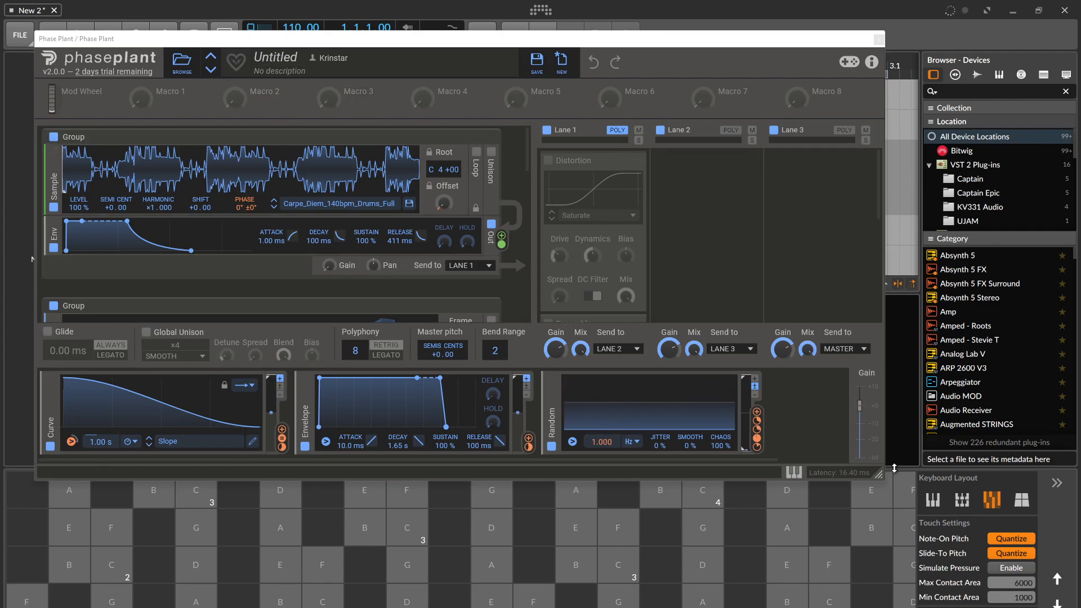
# Enlarge the Phase Plant window and examine how the sample and wavetable groups feed the Aux, Filter and Dist modules in the third group.
pyautogui.moveTo(881, 477); pyautogui.dragTo(947, 566)
pyautogui.scroll(-3, 603, 190)
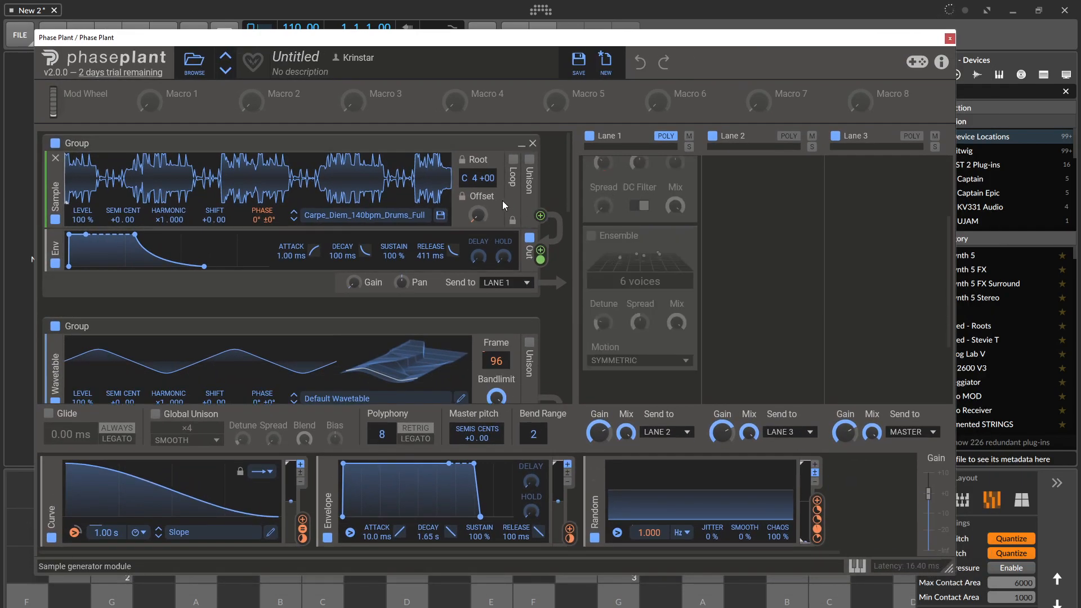
pyautogui.scroll(-1, 501, 198)
pyautogui.scroll(-5, 501, 197)
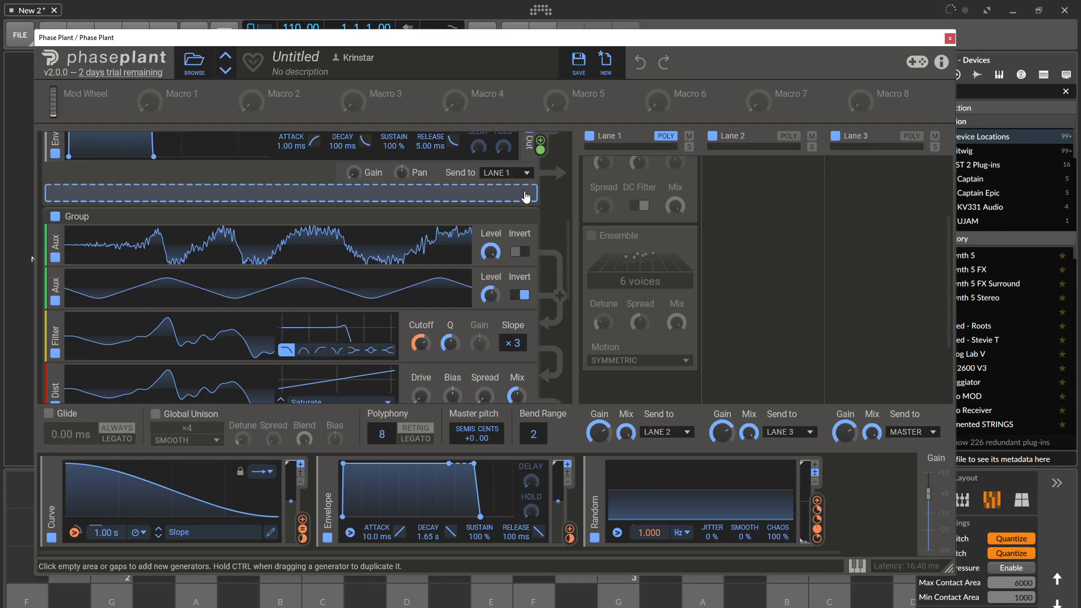
pyautogui.scroll(5, 525, 195)
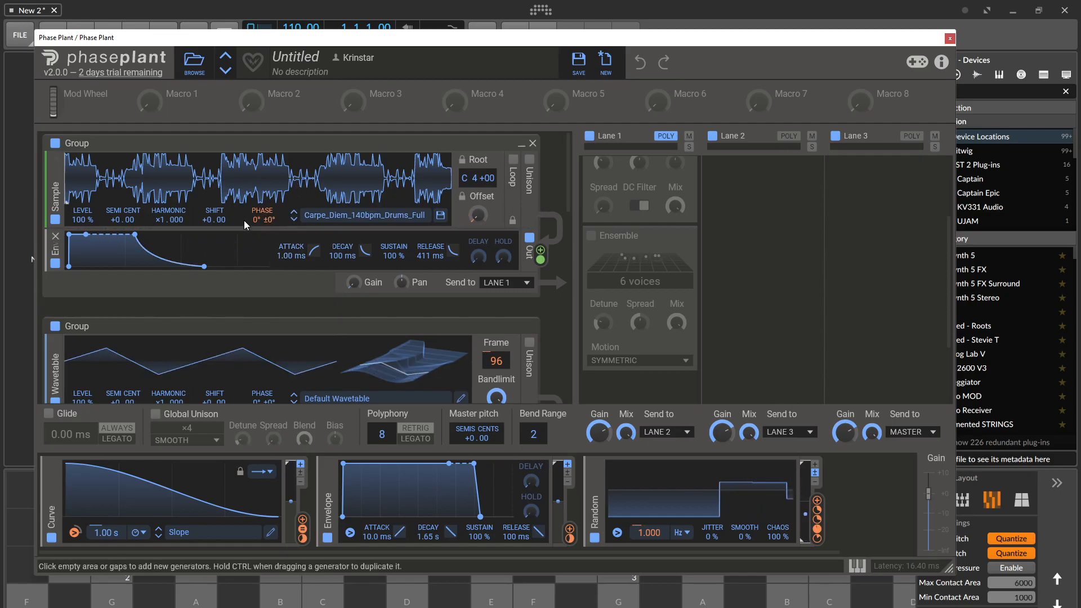
pyautogui.scroll(-3, 245, 213)
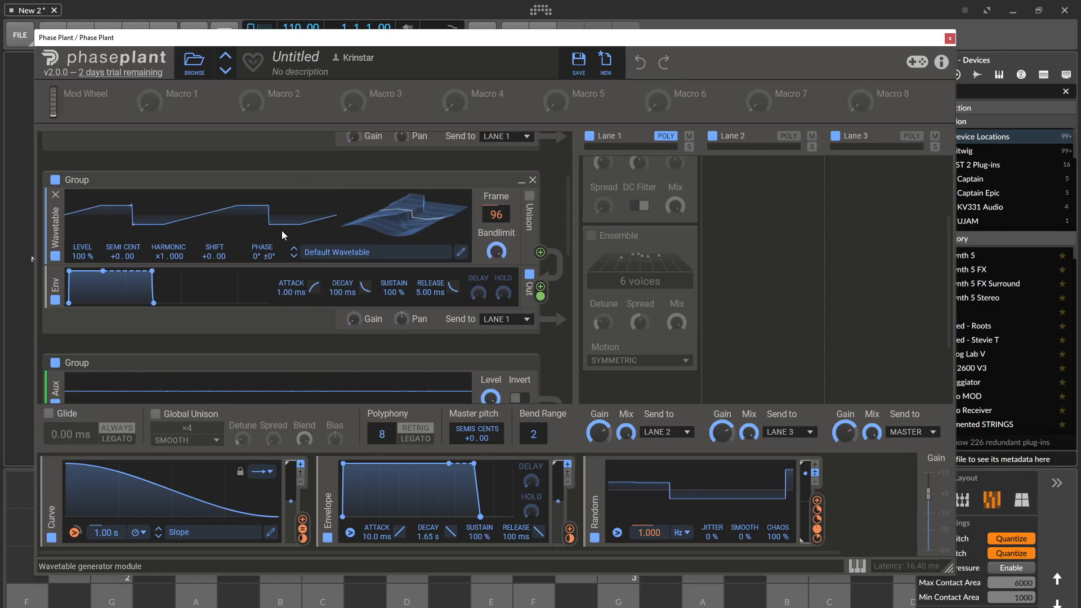
pyautogui.scroll(-3, 302, 229)
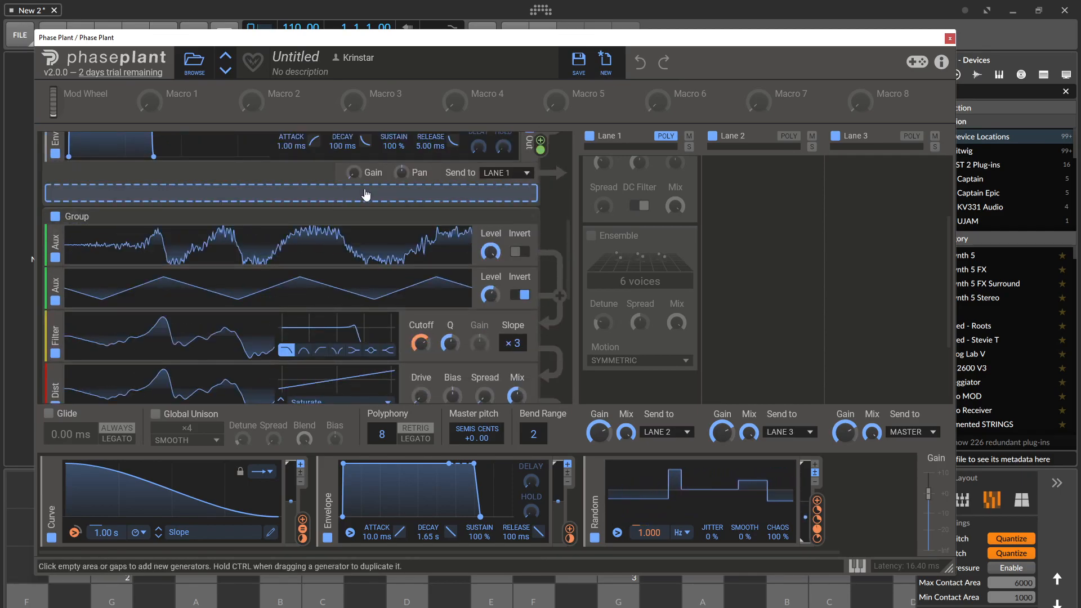
pyautogui.scroll(-2, 363, 188)
pyautogui.scroll(1, 367, 228)
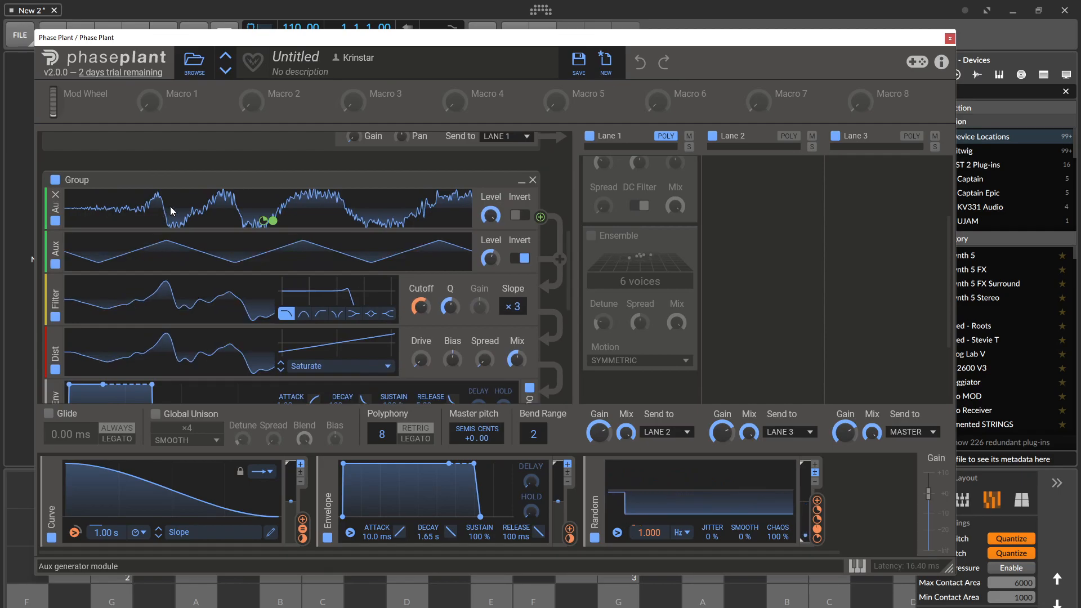
pyautogui.scroll(2, 231, 182)
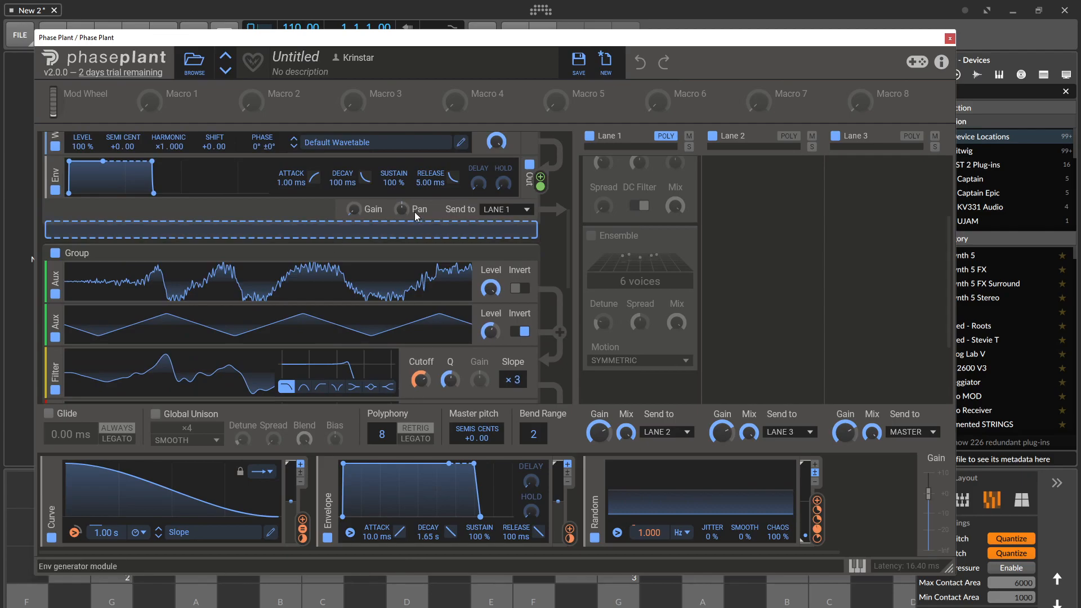
pyautogui.scroll(7, 516, 207)
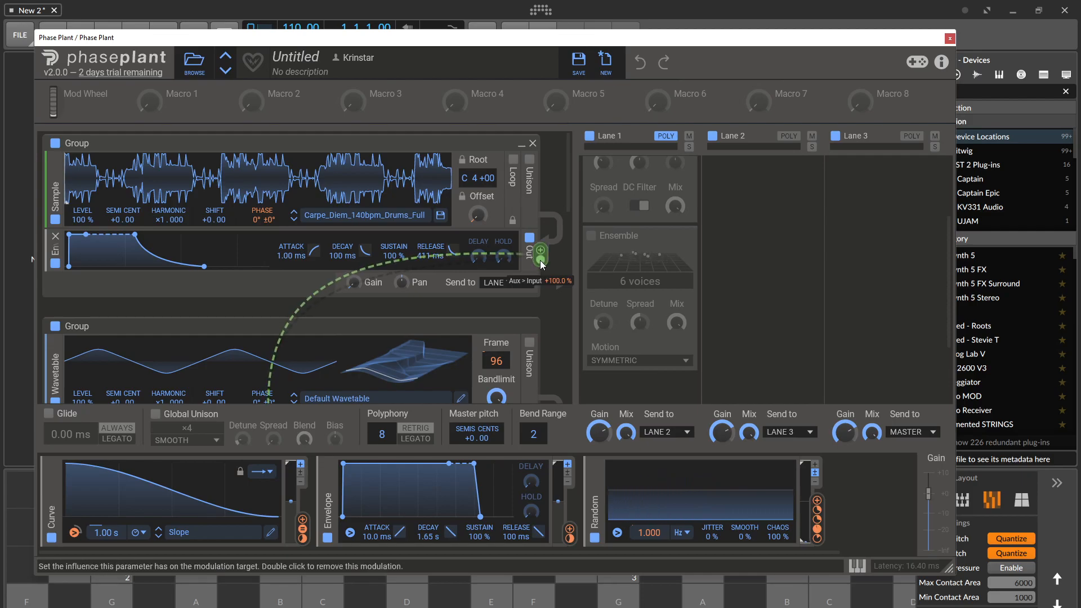
pyautogui.scroll(-5, 539, 260)
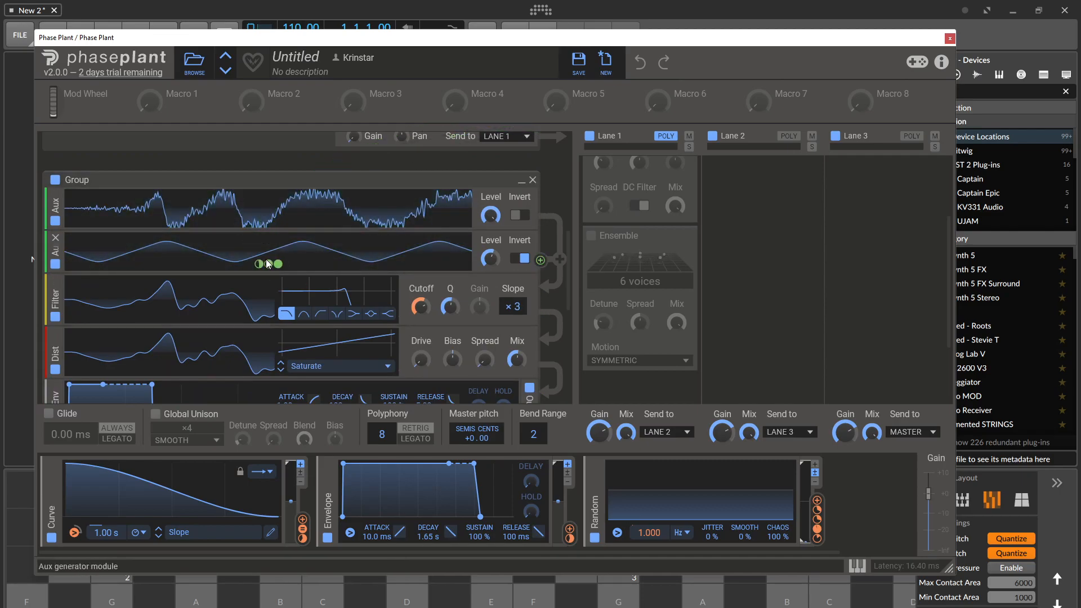
pyautogui.scroll(-2, 231, 265)
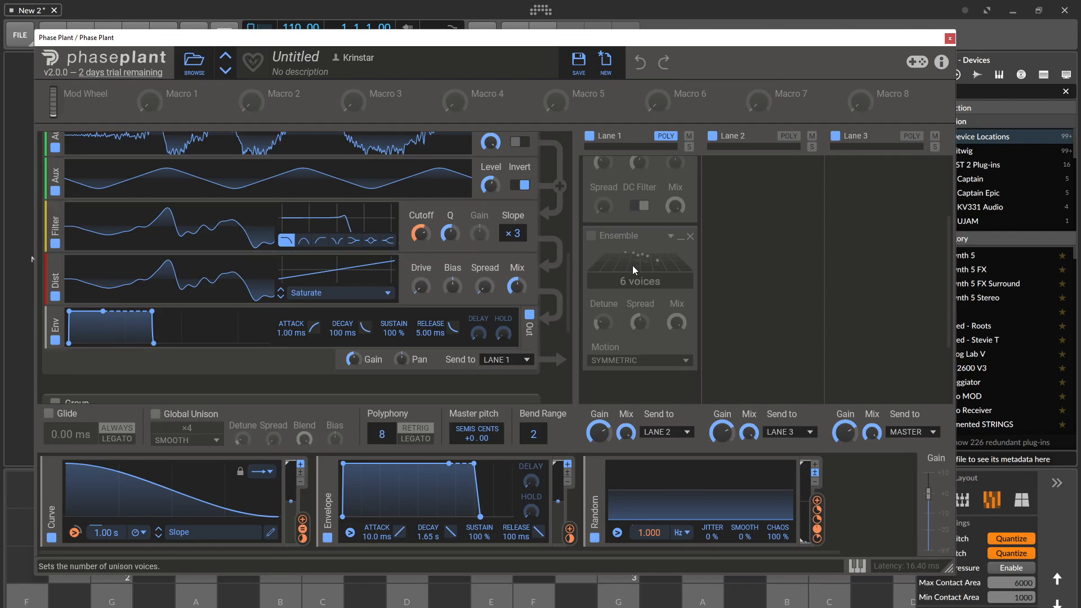
pyautogui.scroll(-5, 506, 253)
pyautogui.scroll(7, 484, 249)
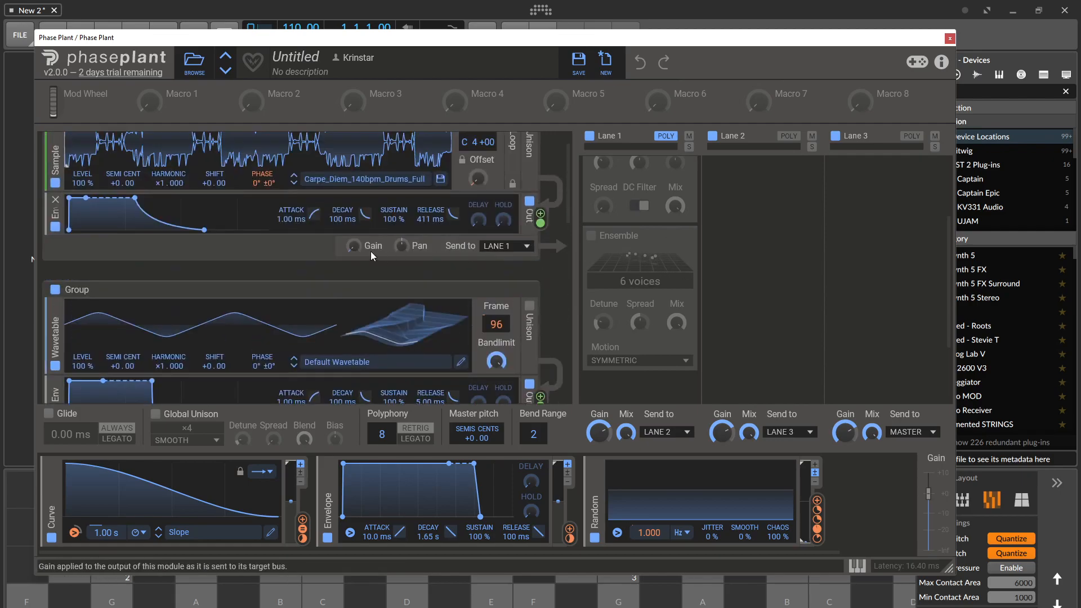
pyautogui.scroll(-6, 353, 248)
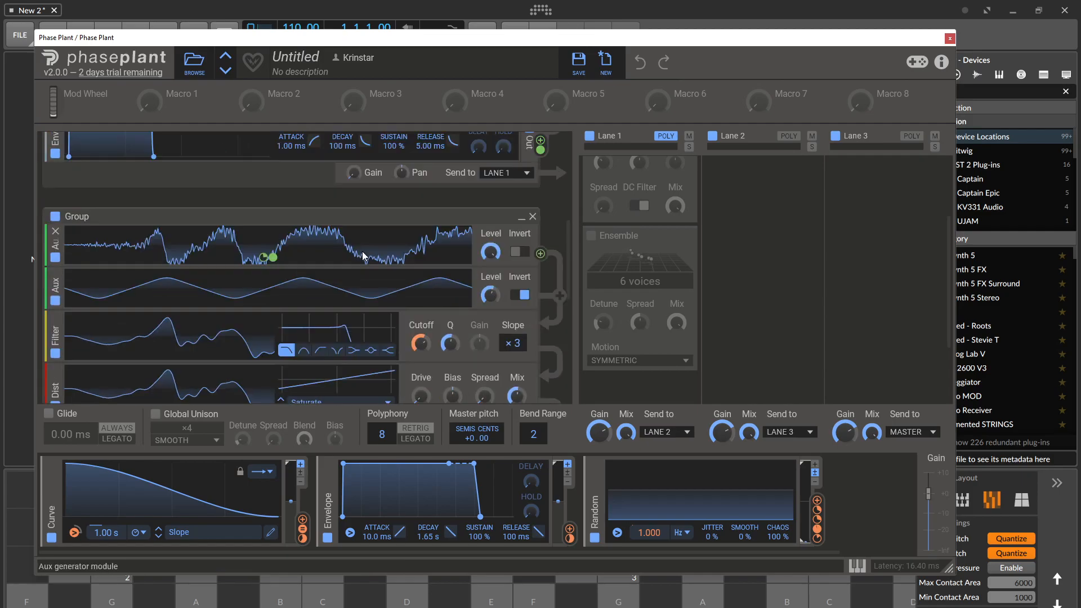
pyautogui.scroll(-3, 344, 209)
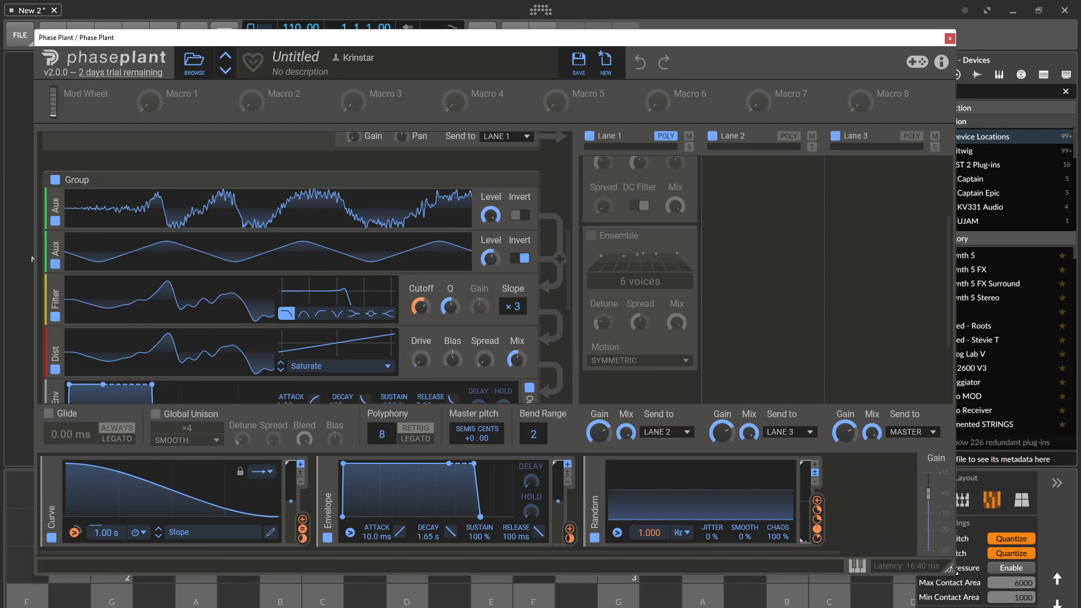
# Shrink the Phase Plant window and move it up to uncover the on-screen note keyboard.
pyautogui.moveTo(952, 568); pyautogui.dragTo(933, 472)
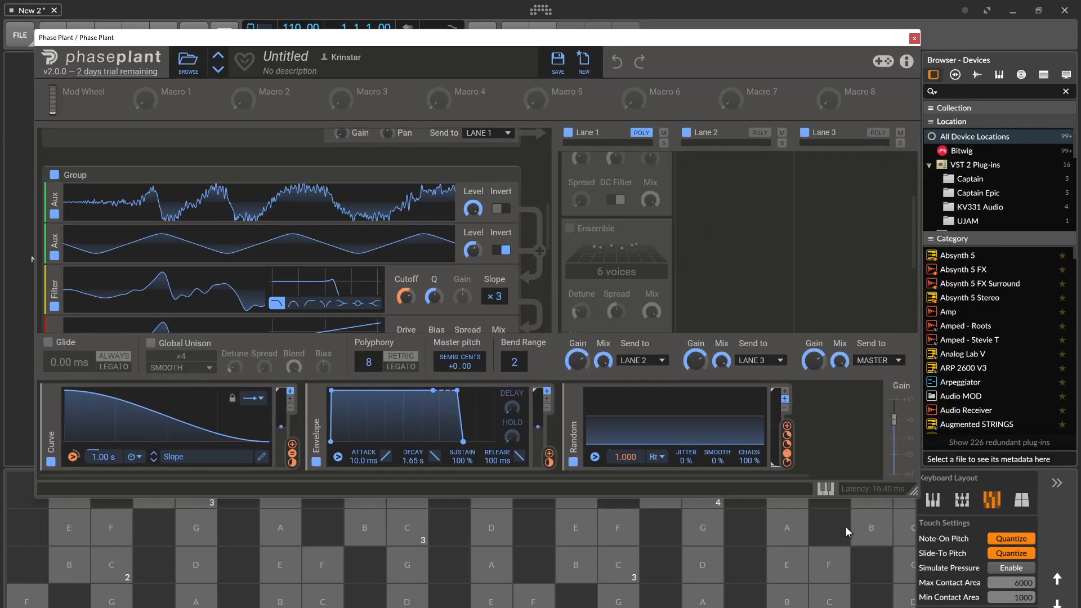
pyautogui.moveTo(779, 39); pyautogui.dragTo(798, 11)
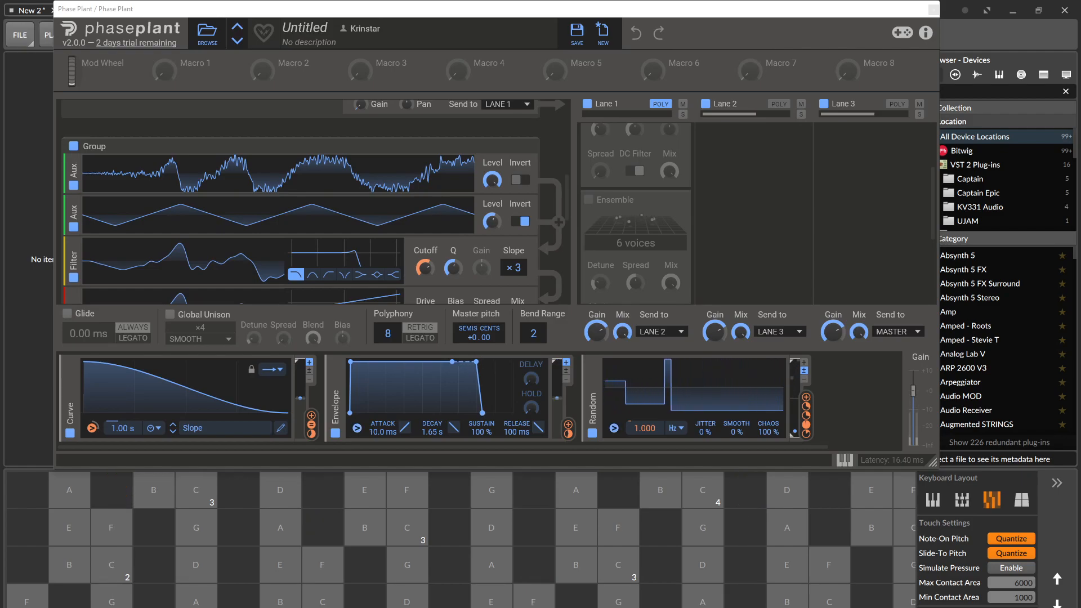
# Disable the wavetable group, the Aux group and the group below it, leaving the sample group enabled.
pyautogui.scroll(3, 354, 135)
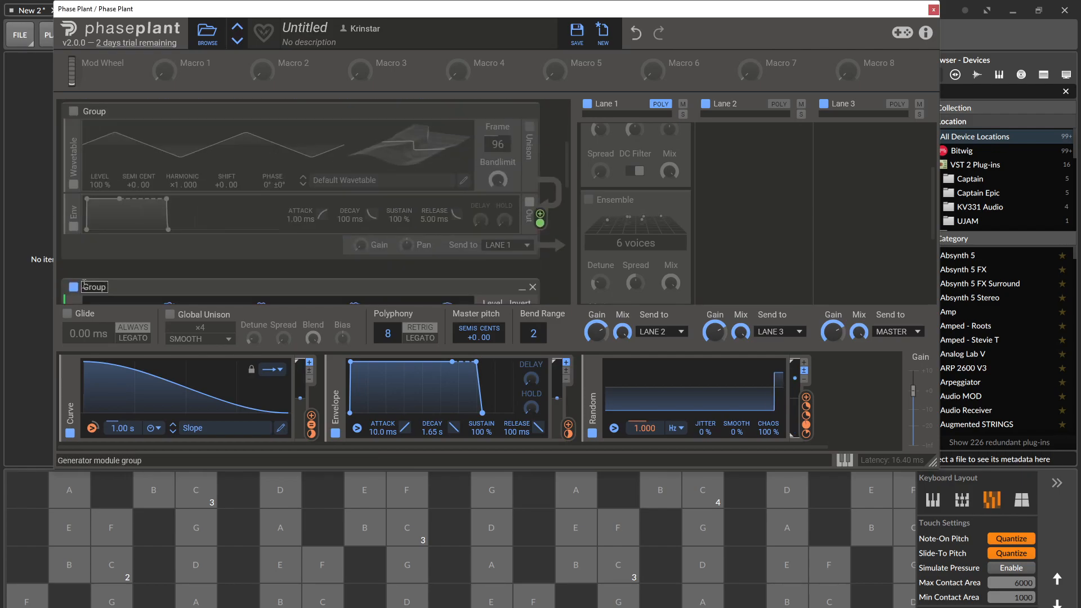
pyautogui.scroll(-4, 109, 278)
pyautogui.scroll(-4, 113, 274)
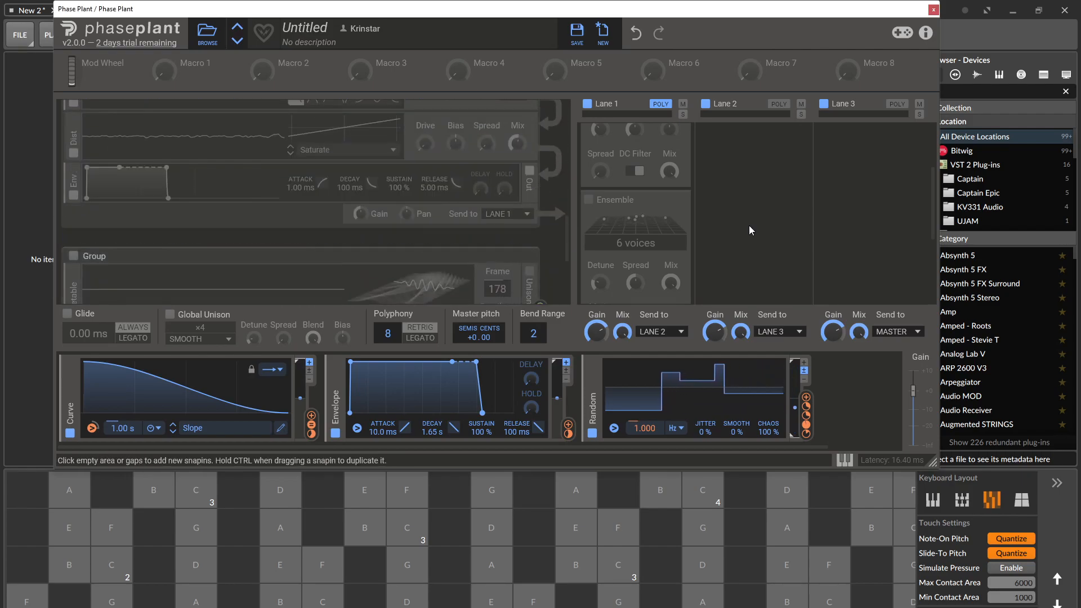
pyautogui.scroll(-3, 749, 226)
pyautogui.scroll(6, 748, 224)
pyautogui.scroll(6, 369, 197)
pyautogui.scroll(3, 370, 197)
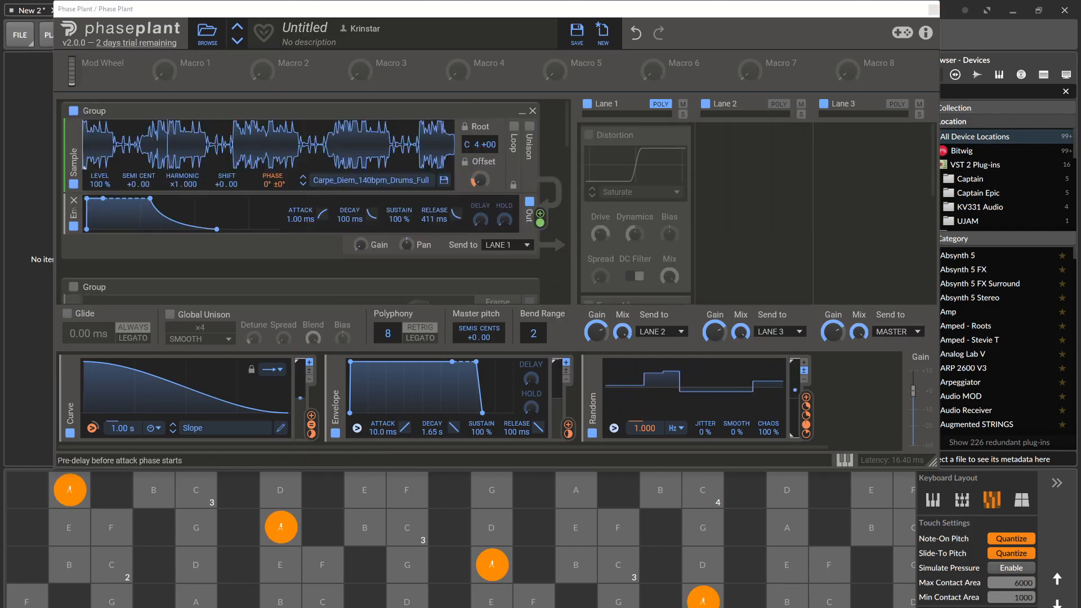
# Raise the sample group's output gain to audition the drum sample, and turn it back down.
pyautogui.moveTo(362, 248); pyautogui.dragTo(362, 163)
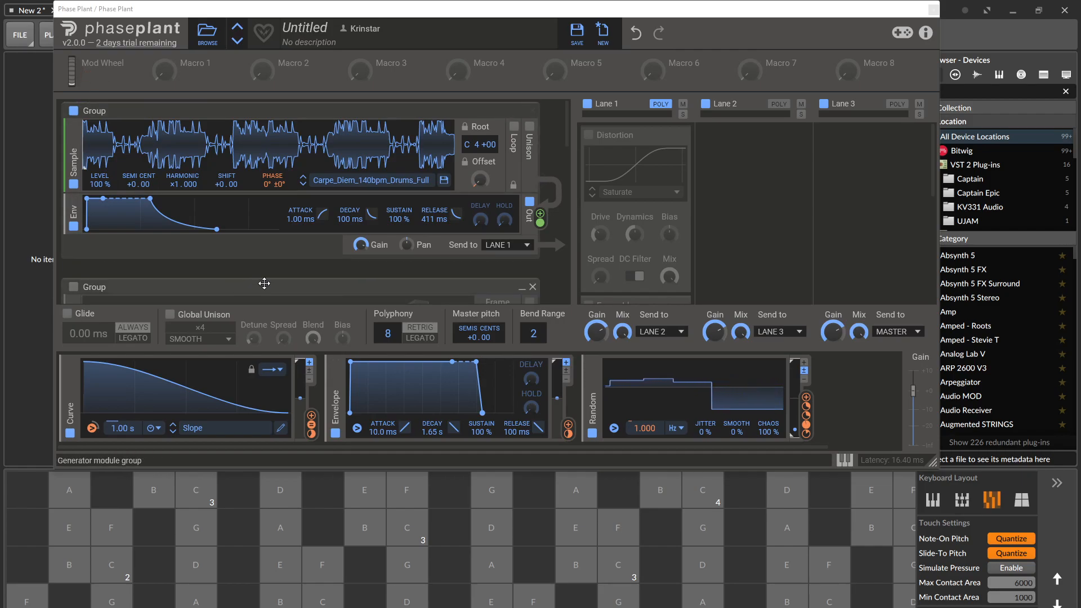
pyautogui.moveTo(367, 243)
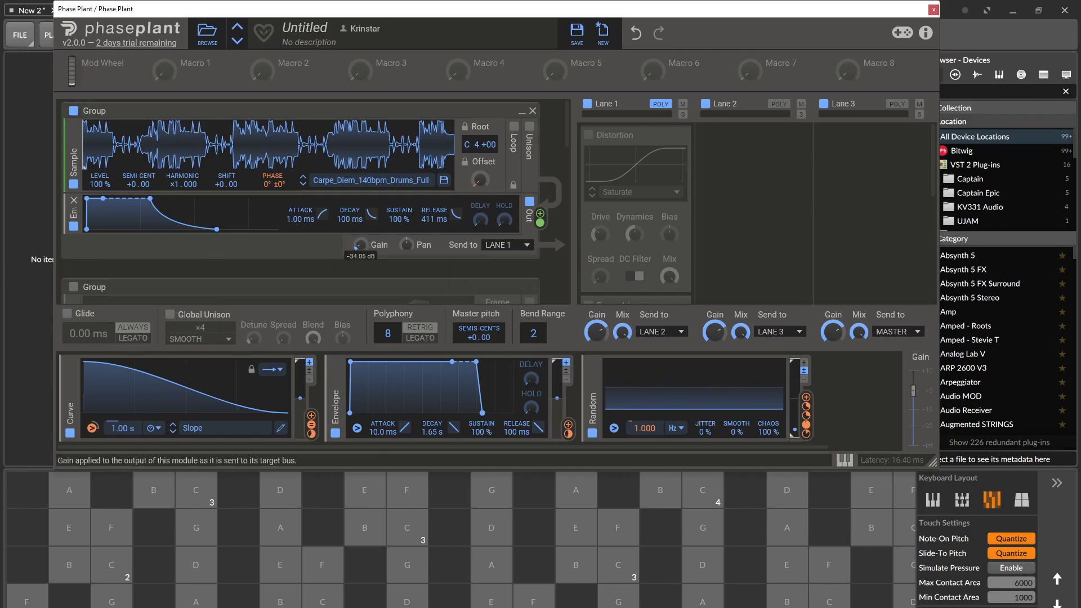
# Enable the group containing the Aux, Filter and Dist modules.
pyautogui.scroll(-5, 394, 191)
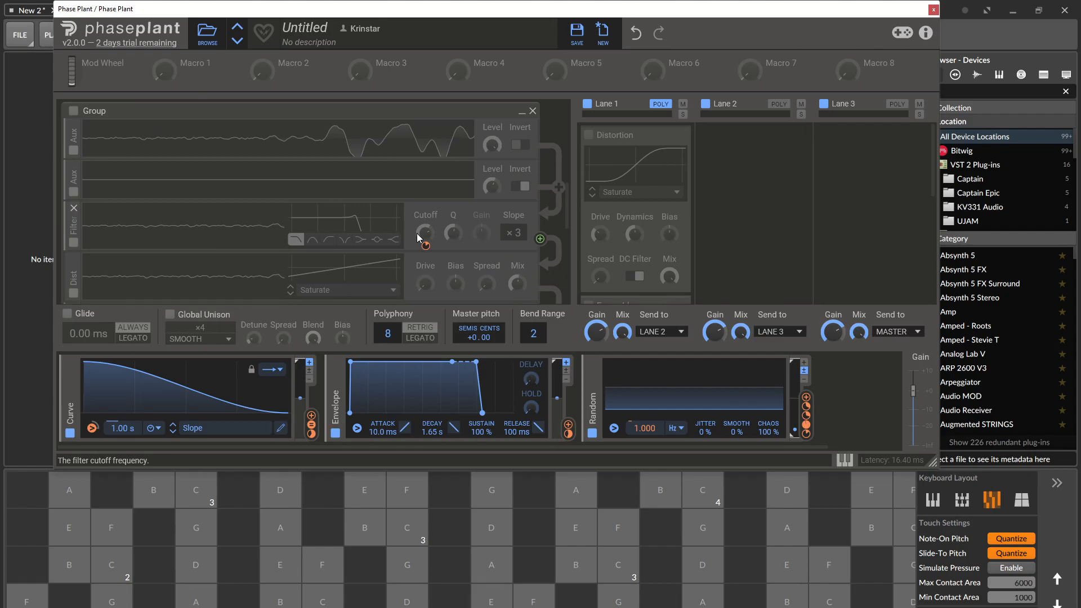
pyautogui.scroll(-3, 417, 237)
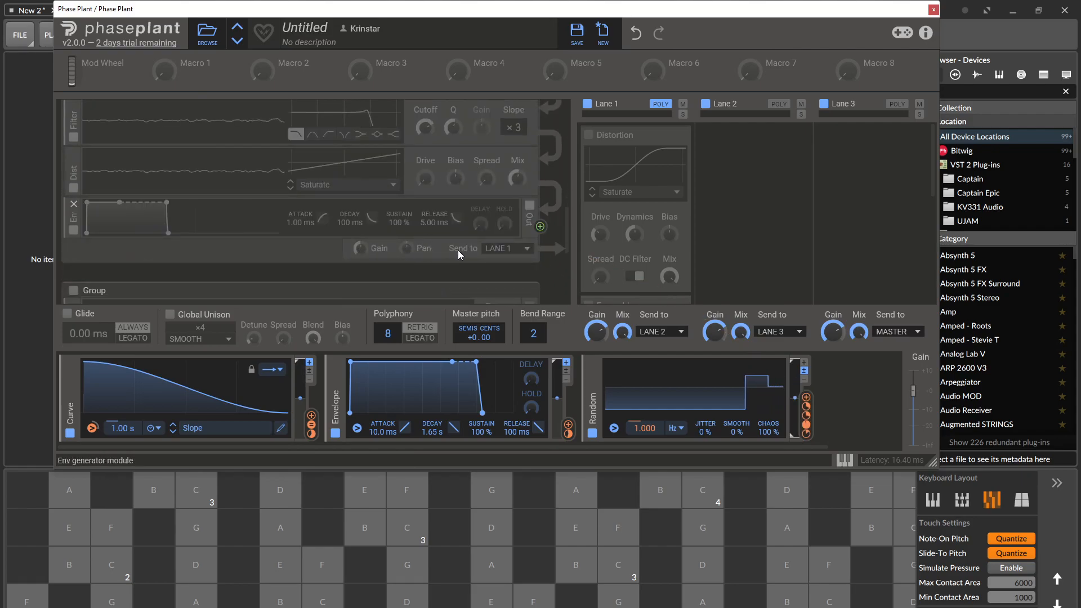
pyautogui.scroll(3, 69, 165)
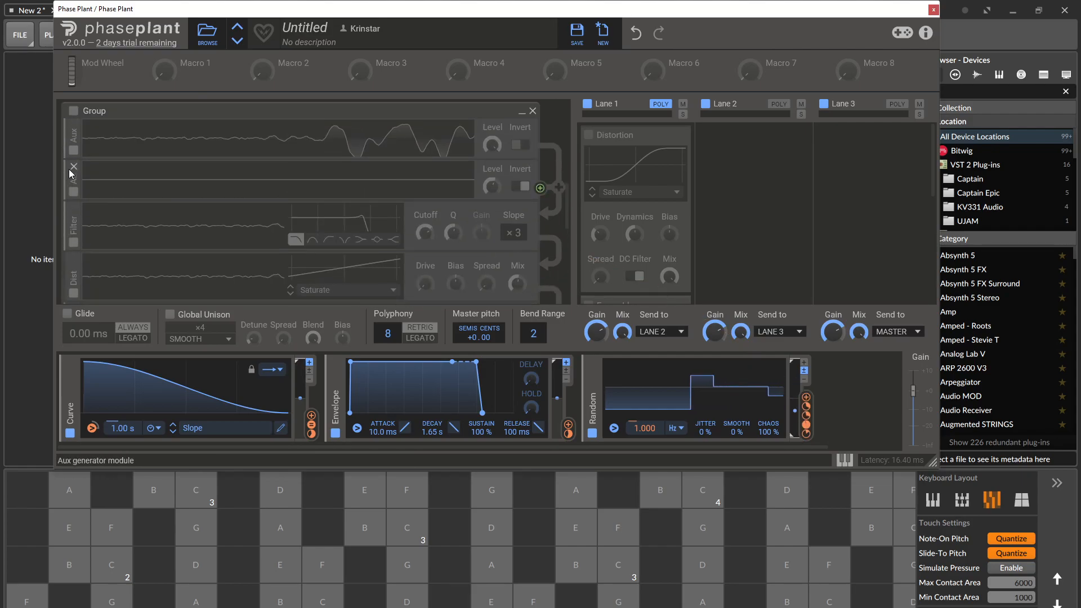
pyautogui.click(80, 110)
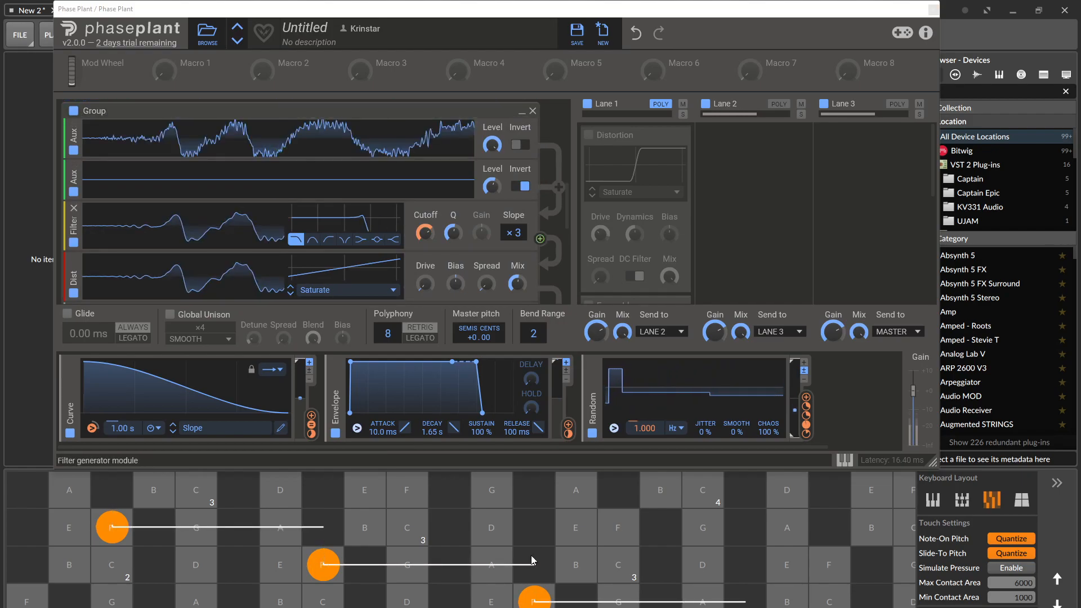
# Raise the Drive of the Dist module in the Aux group slightly and audition it with notes on the on-screen keyboard.
pyautogui.scroll(-1, 180, 236)
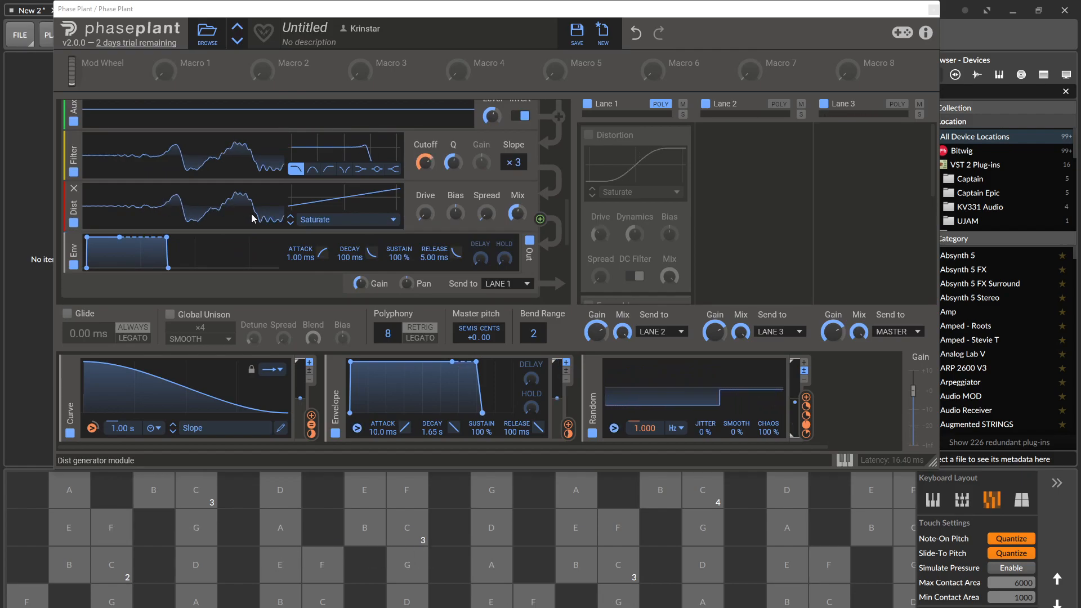
pyautogui.moveTo(425, 214); pyautogui.dragTo(425, 212)
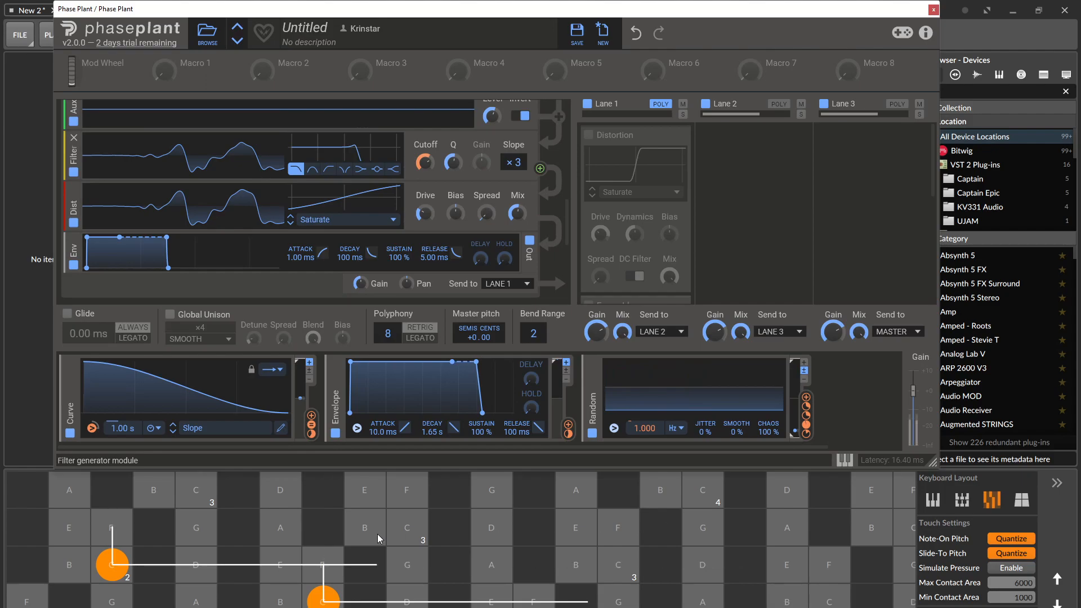
pyautogui.click(449, 527)
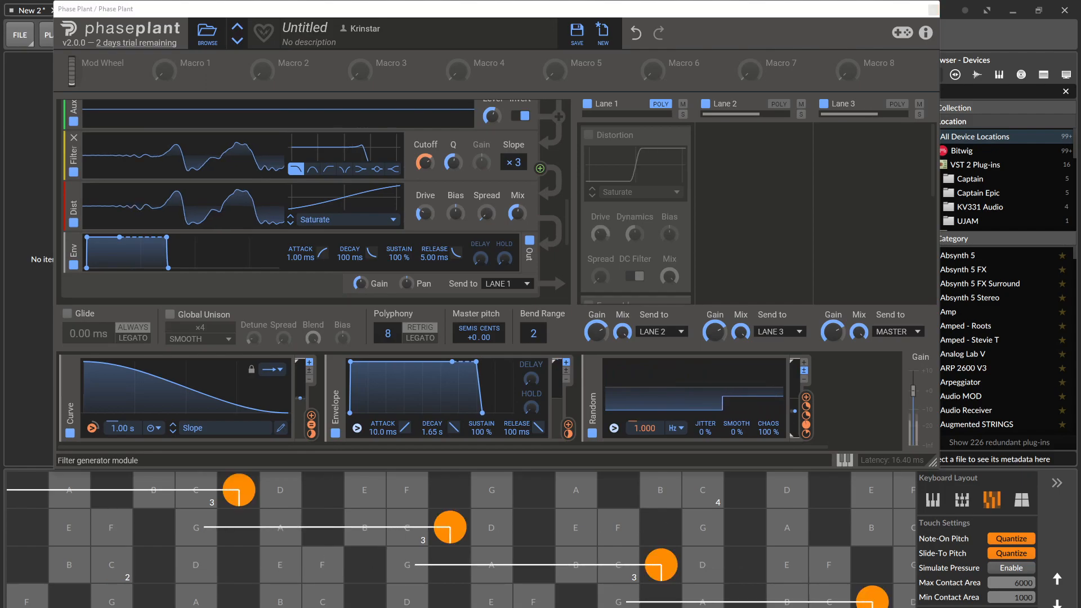
# Review the Aux group's signal chain and enable the wavetable group directly below the sample group.
pyautogui.scroll(5, 245, 136)
pyautogui.scroll(-4, 244, 136)
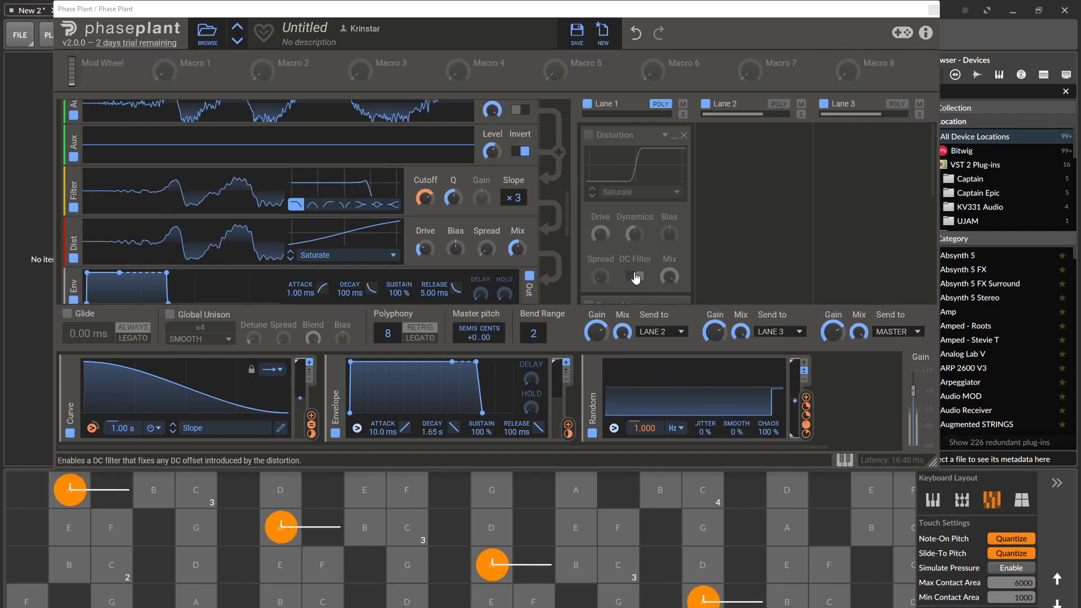
pyautogui.scroll(2, 394, 223)
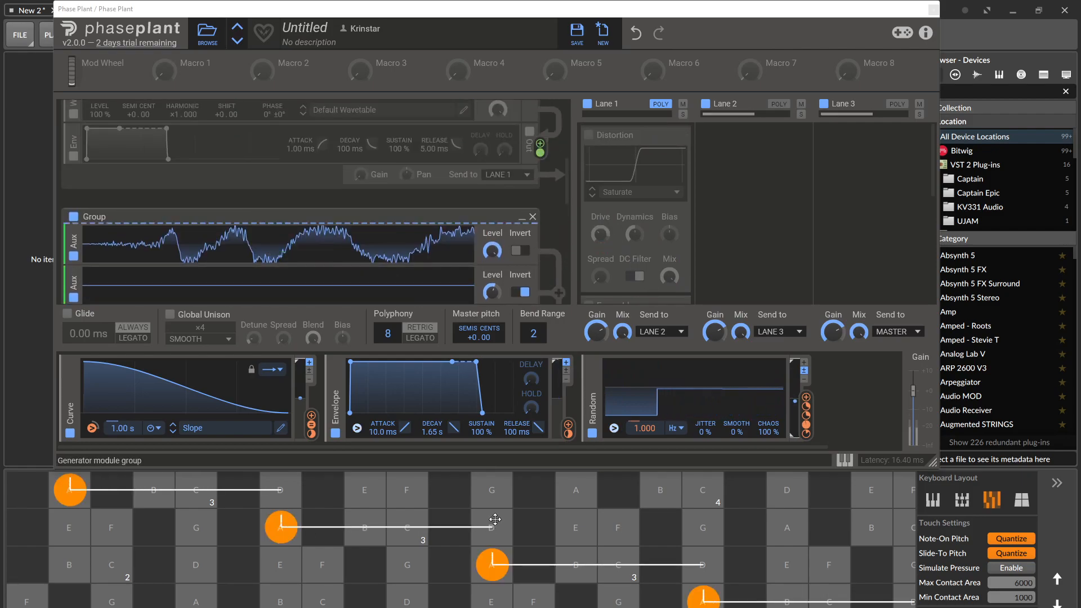
pyautogui.scroll(-1, 394, 224)
pyautogui.scroll(-3, 394, 223)
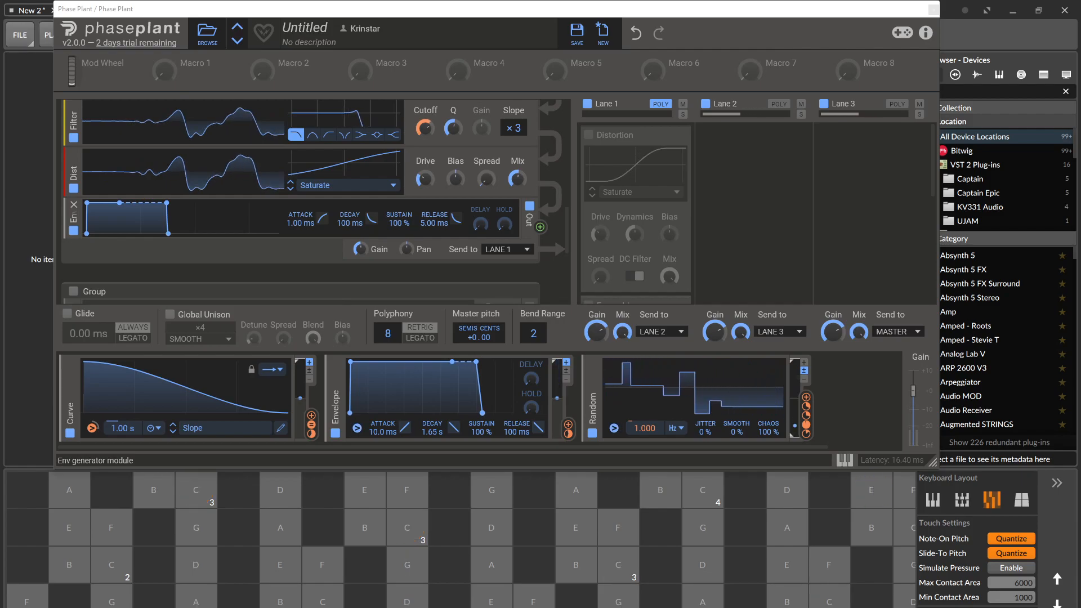
pyautogui.scroll(-3, 549, 155)
pyautogui.scroll(2, 549, 155)
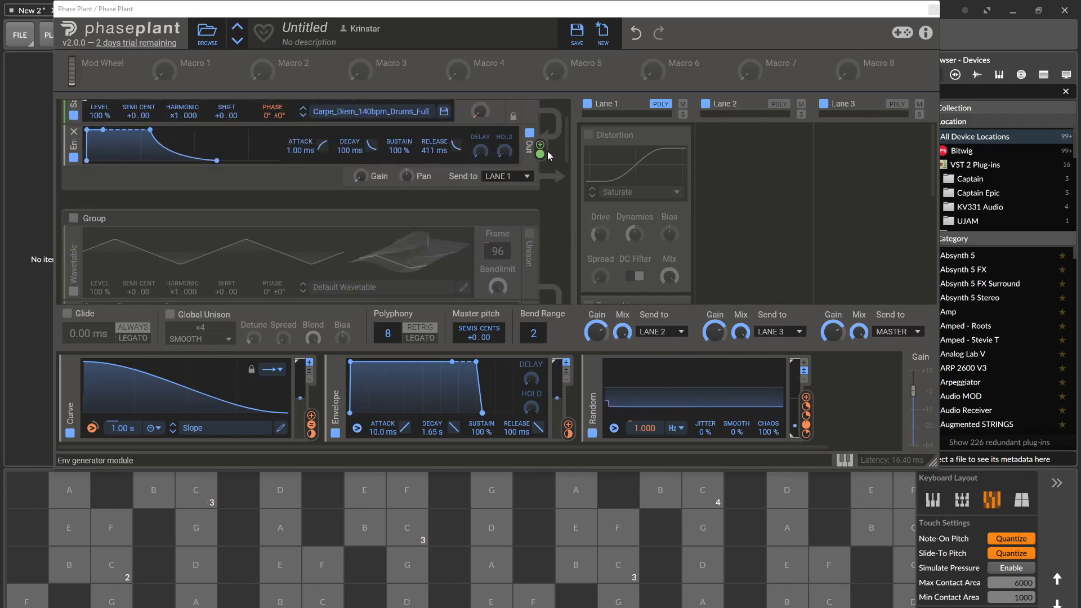
pyautogui.click(73, 218)
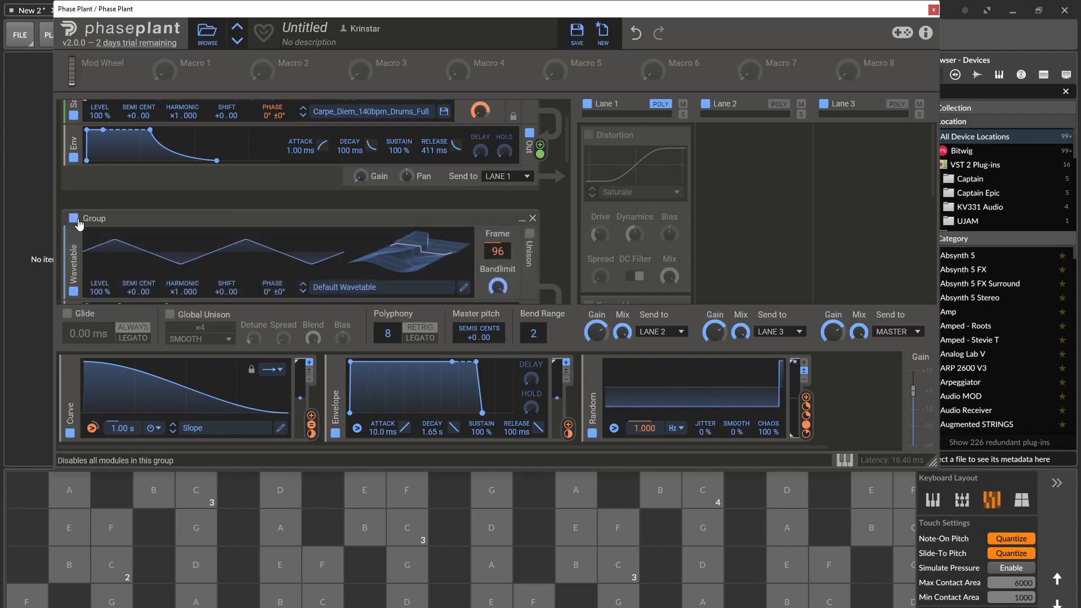
# Load the Filter FM 1 wavetable from the factory FM folder into the second group's wavetable generator.
pyautogui.scroll(-2, 393, 192)
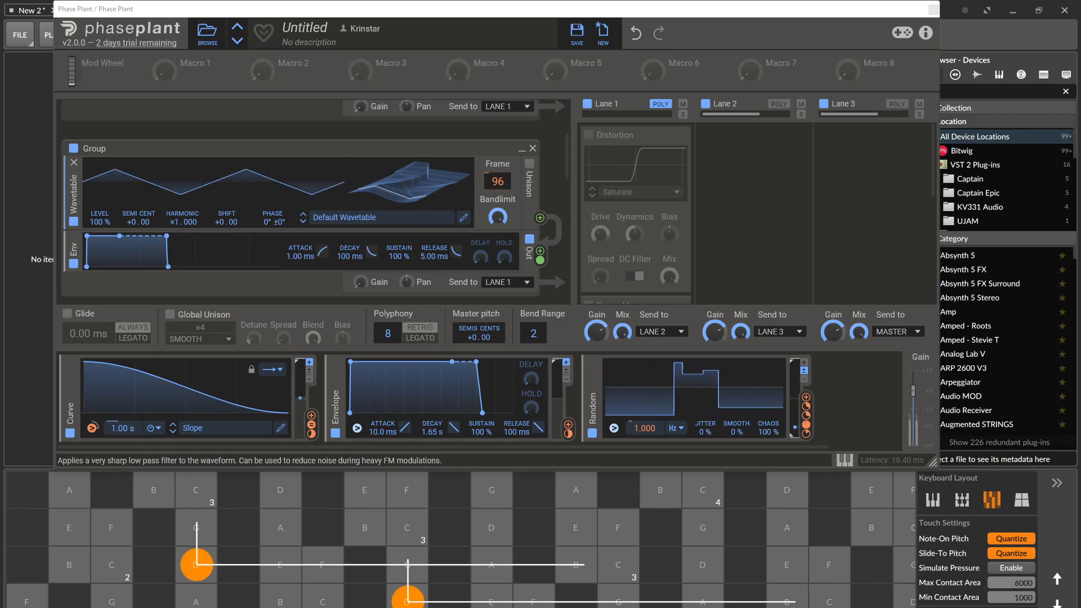
pyautogui.click(373, 217)
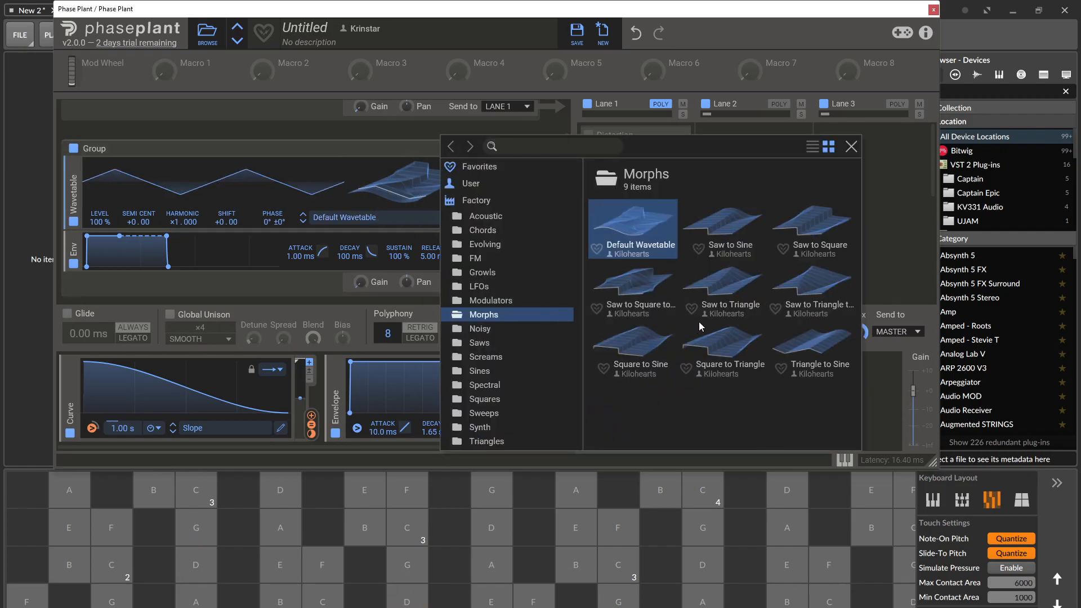
pyautogui.click(487, 259)
pyautogui.click(744, 290)
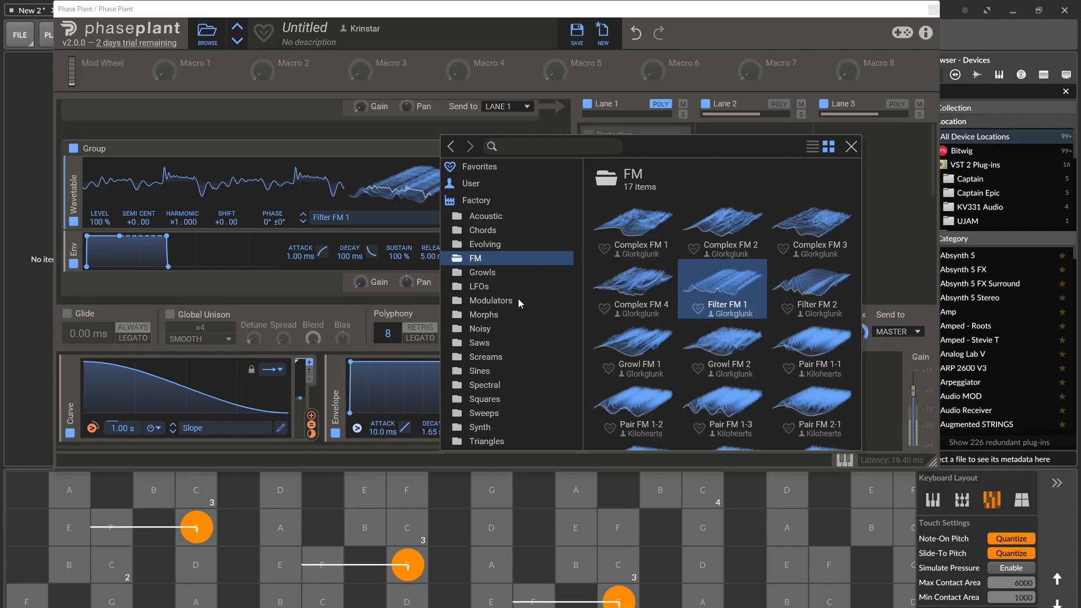
# Load the Deformations wavetable from the factory LFOs Complex folder and audition it with notes and slides on the on-screen keyboard.
pyautogui.click(484, 286)
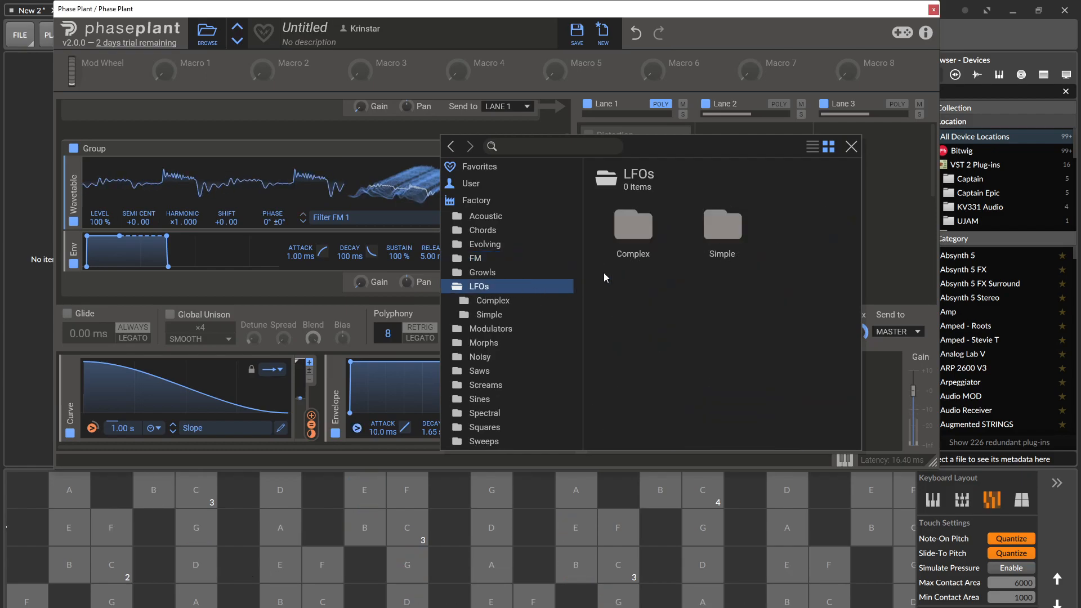
pyautogui.doubleClick(624, 238)
pyautogui.doubleClick(718, 281)
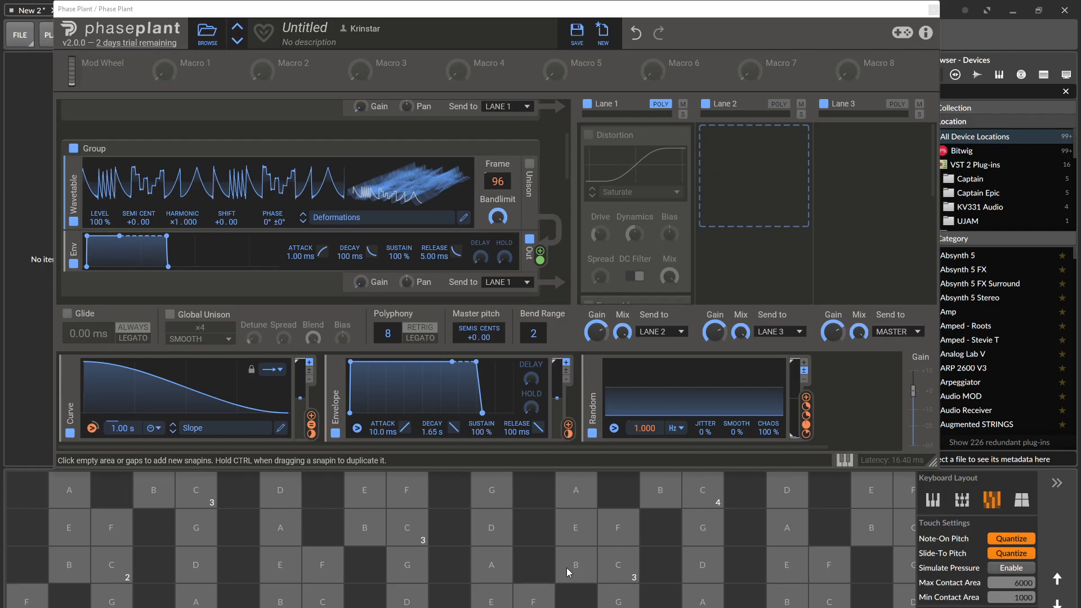
pyautogui.click(112, 565)
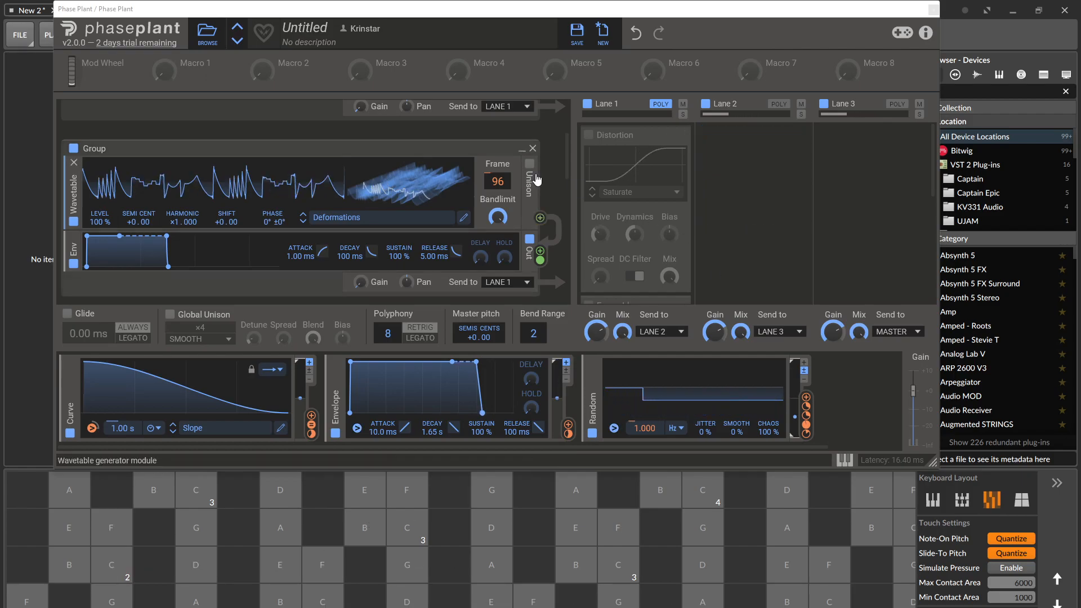
pyautogui.moveTo(69, 527)
pyautogui.mouseDown()
pyautogui.moveTo(69, 487)
pyautogui.moveTo(192, 499)
pyautogui.mouseUp()
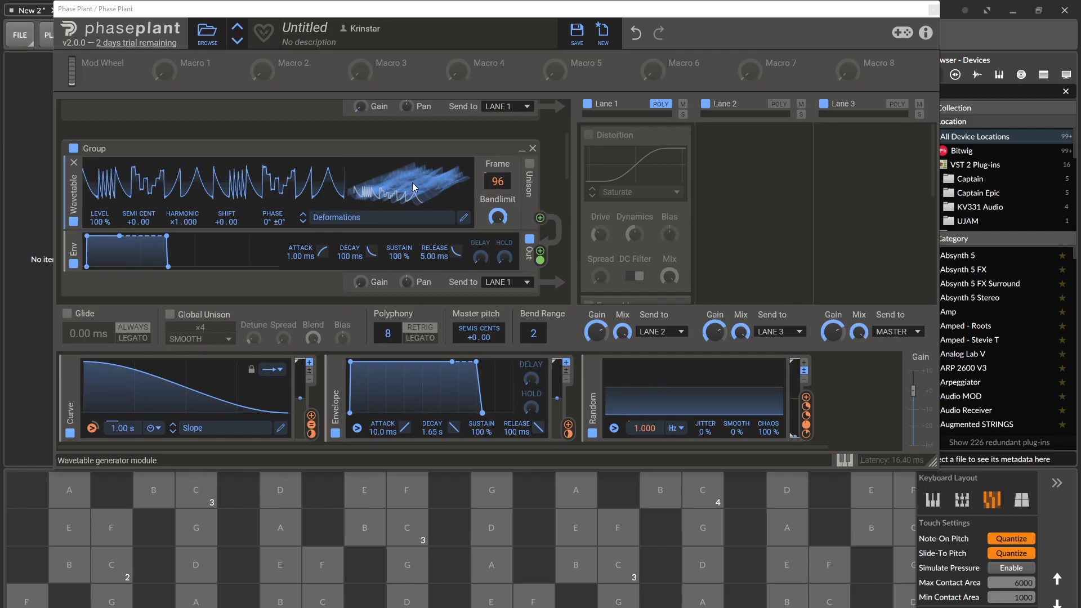
pyautogui.click(198, 591)
pyautogui.moveTo(198, 591); pyautogui.dragTo(295, 554)
pyautogui.moveTo(293, 515); pyautogui.dragTo(297, 512)
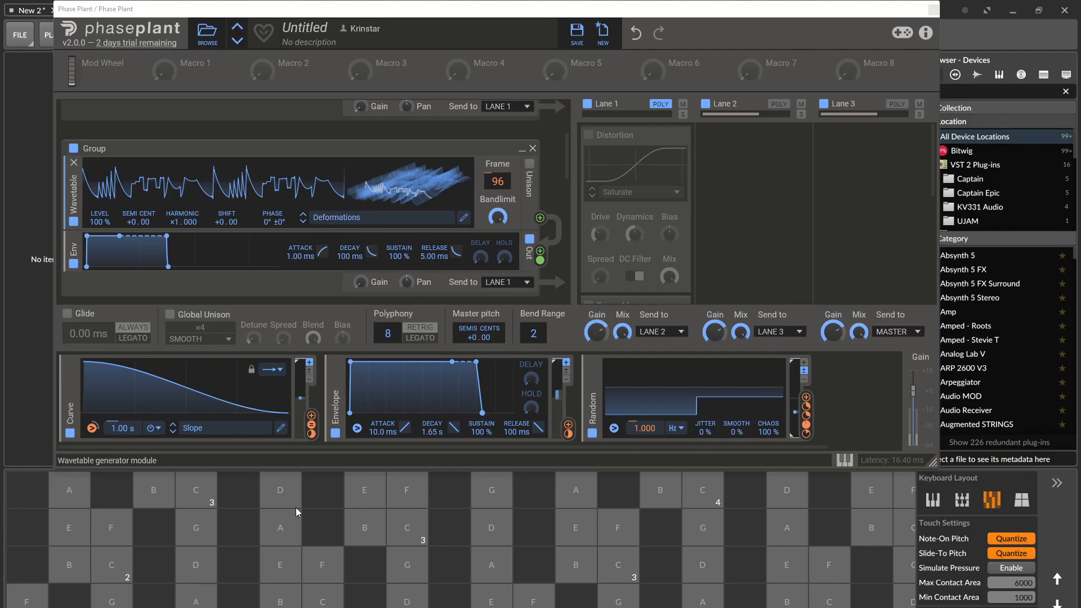
# Advance the second group's wavetable from Deformations through Deteriorating Sequence and Envelope Patterns to Folded Steps.
pyautogui.click(303, 221)
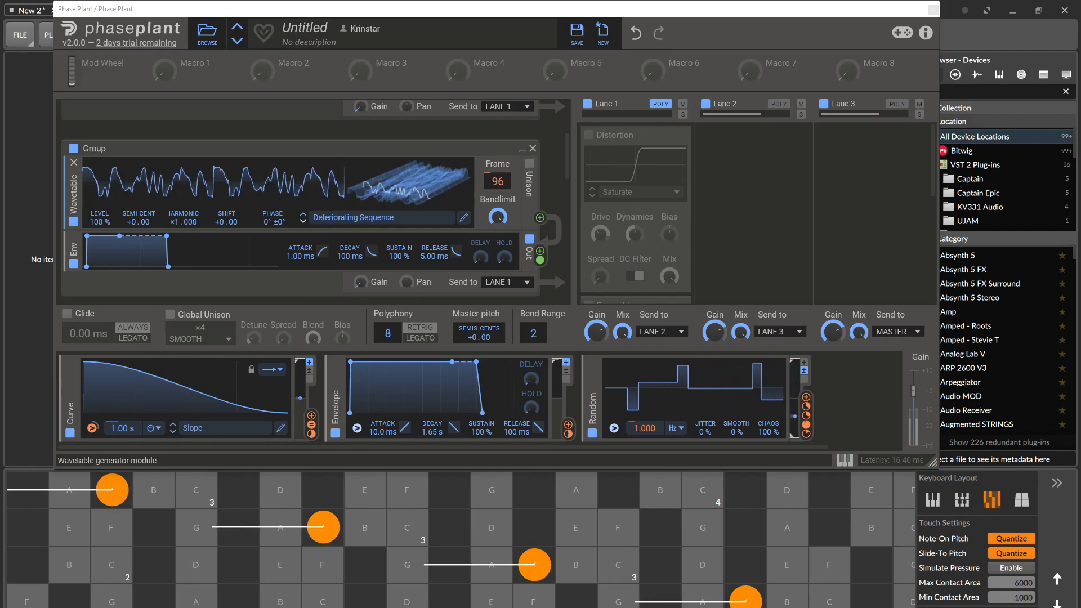
pyautogui.click(303, 221)
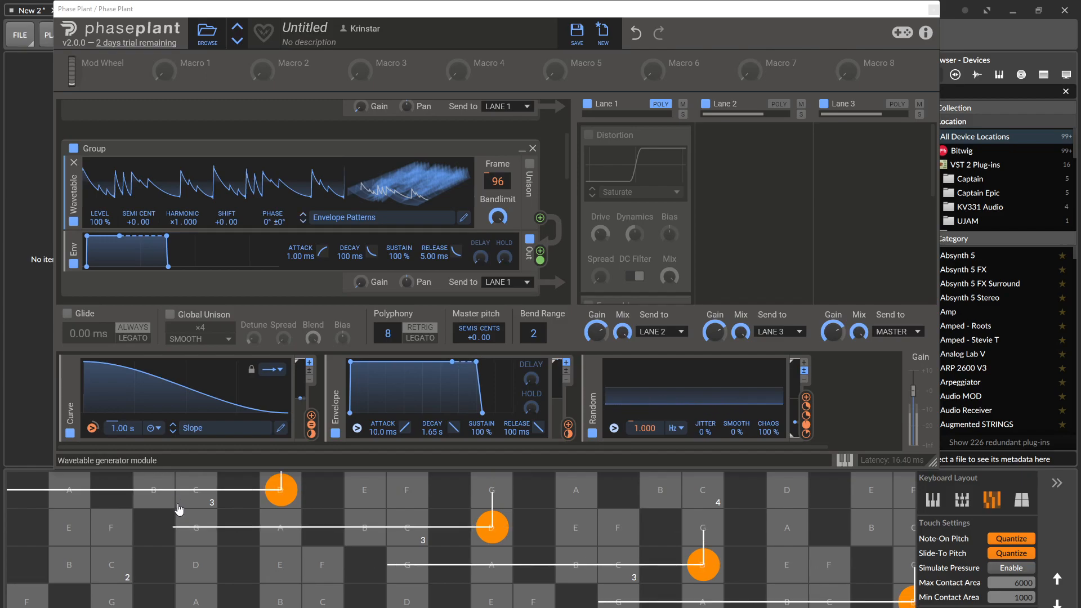
pyautogui.click(302, 223)
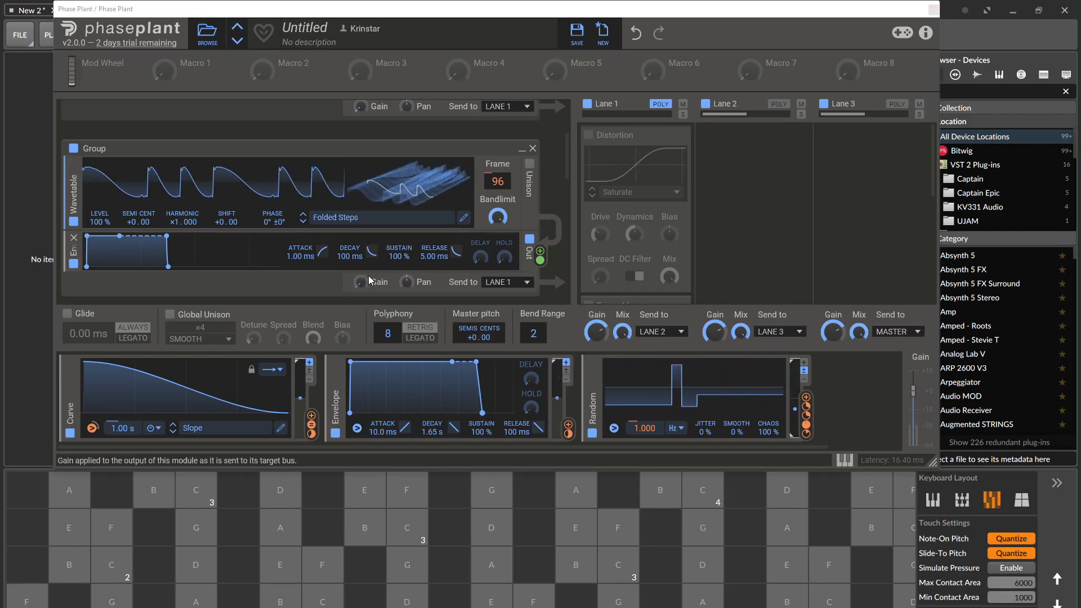
# Raise the wavetable group's output Gain to -8.02 dB and audition Folded Steps with notes on the on-screen keyboard.
pyautogui.scroll(3, 375, 279)
pyautogui.scroll(-5, 356, 248)
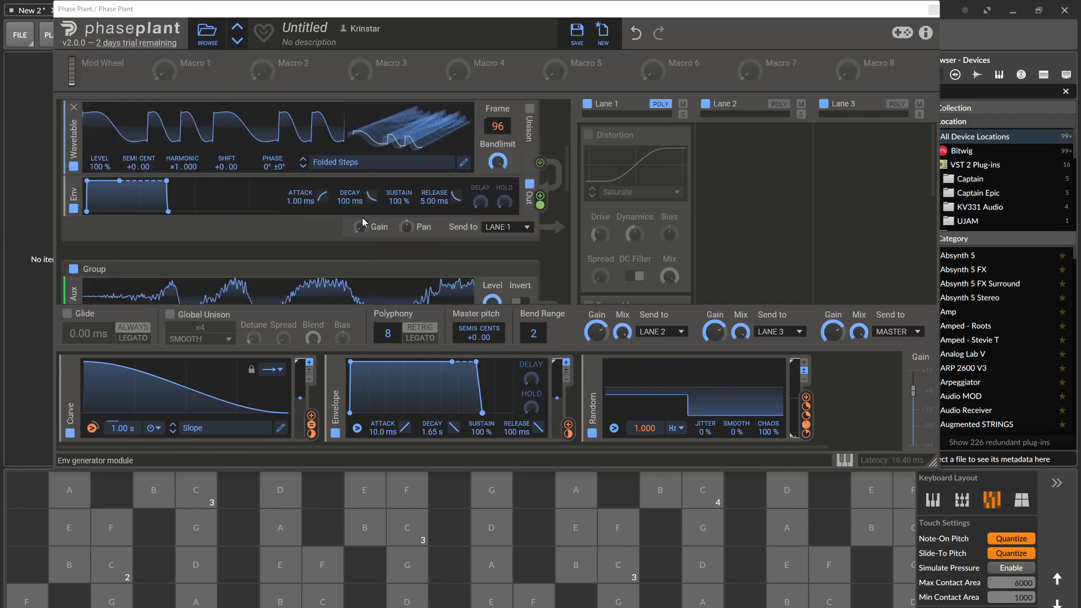
pyautogui.scroll(-4, 389, 270)
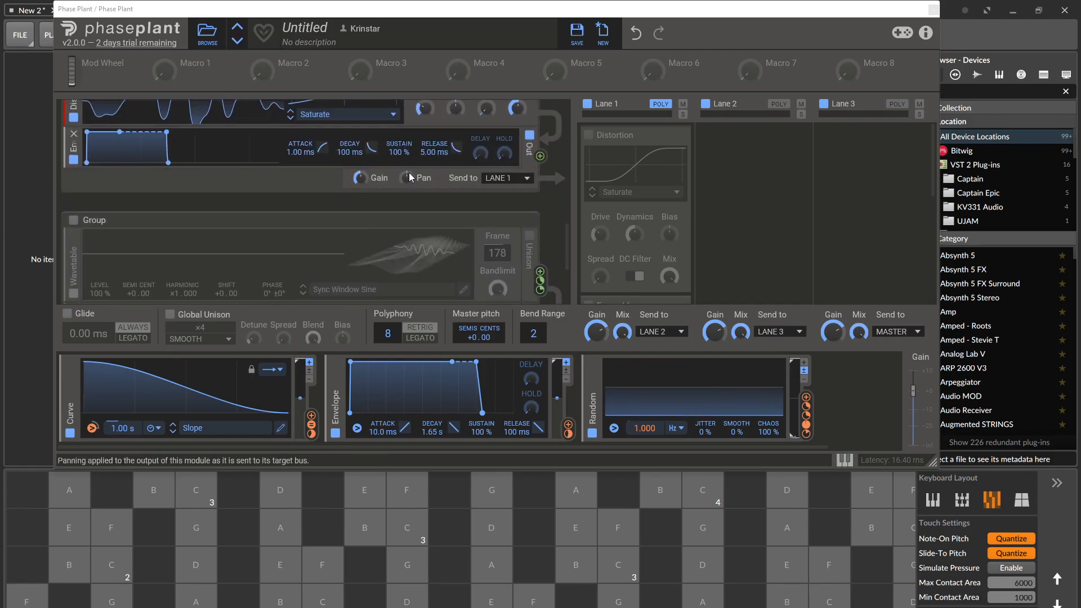
pyautogui.scroll(2, 417, 173)
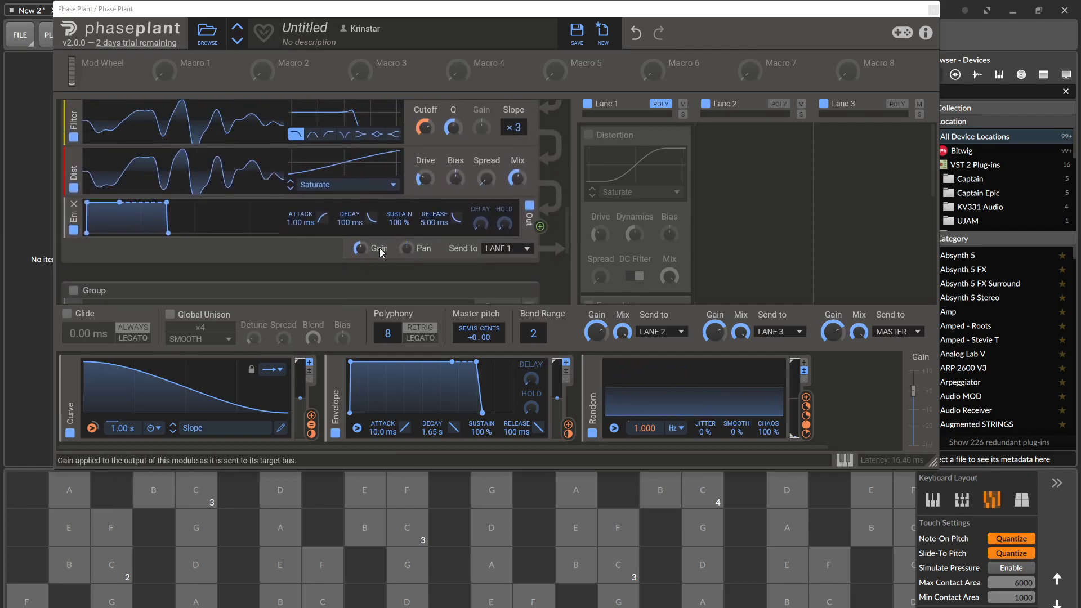
pyautogui.scroll(-3, 243, 163)
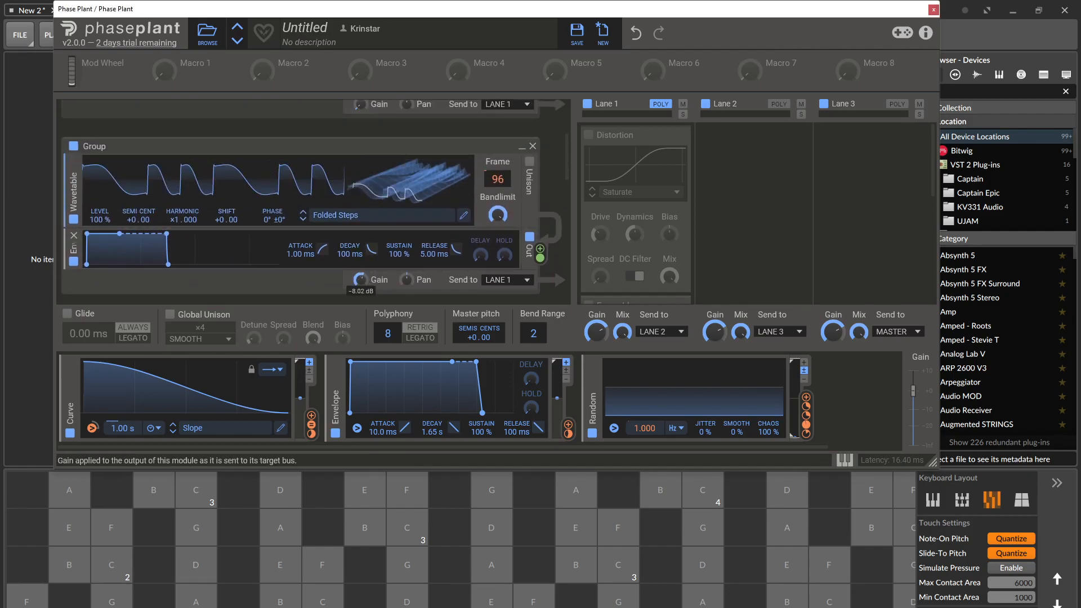
pyautogui.click(155, 565)
pyautogui.click(365, 600)
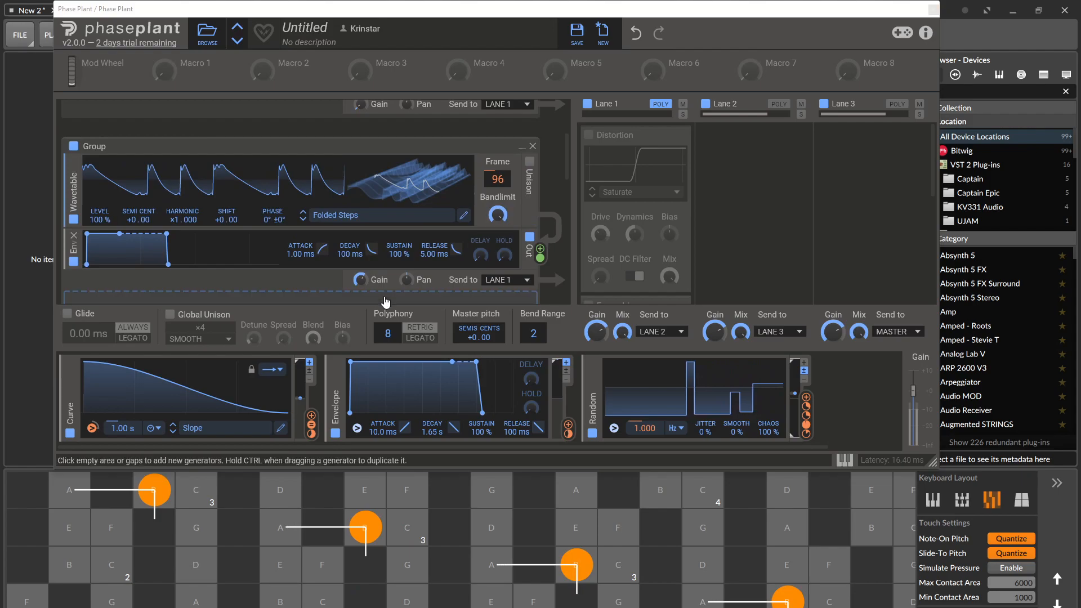
# Advance through the factory wavetables past Funky Wobble, Impale and Irregular to Melt Pattern.
pyautogui.click(303, 219)
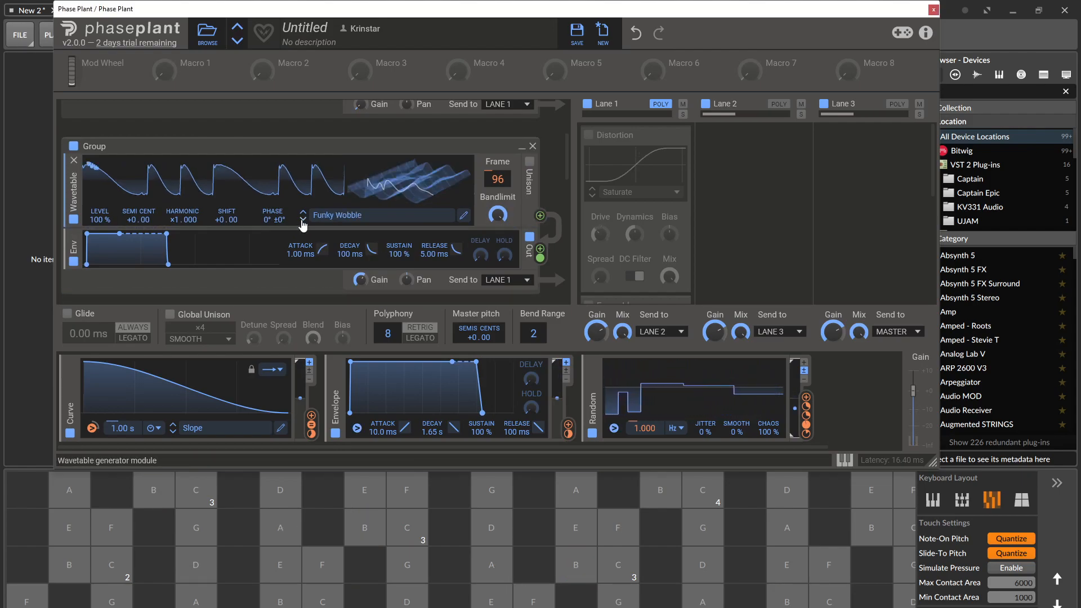
pyautogui.click(303, 220)
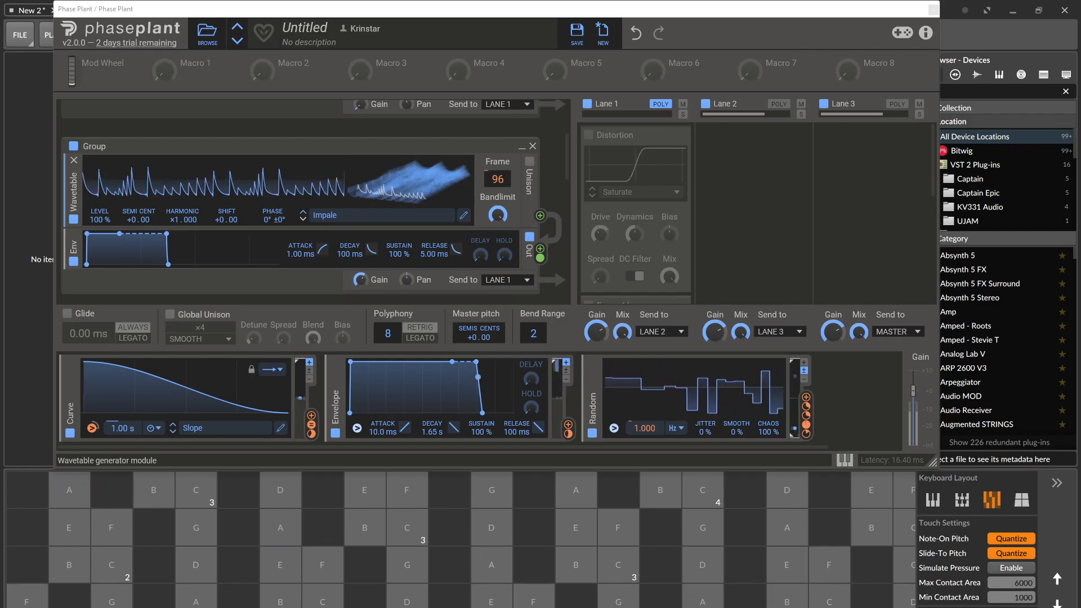
pyautogui.click(303, 219)
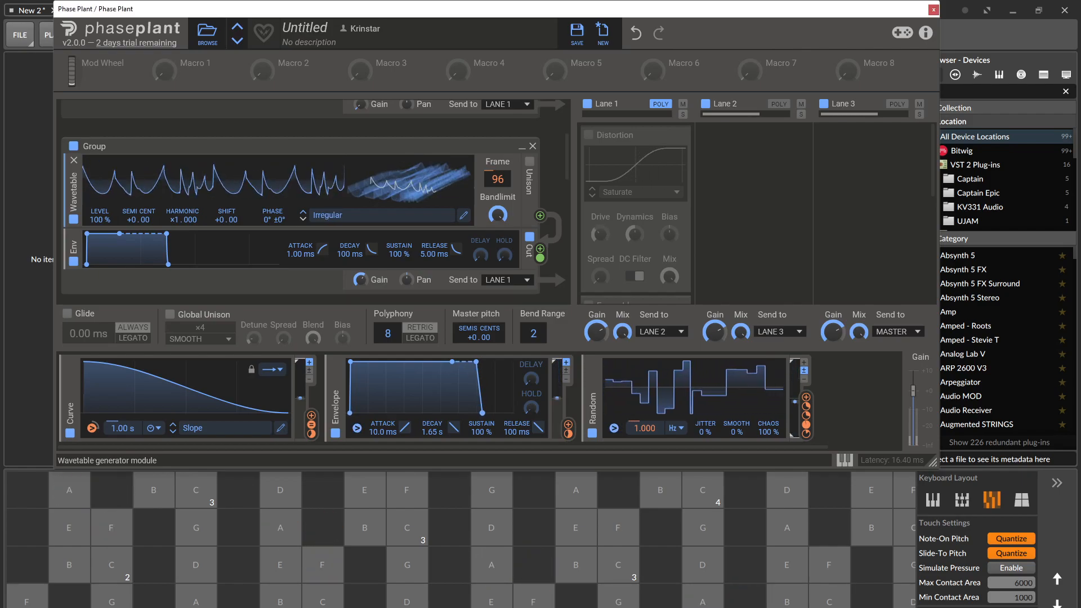
pyautogui.click(302, 219)
pyautogui.click(302, 220)
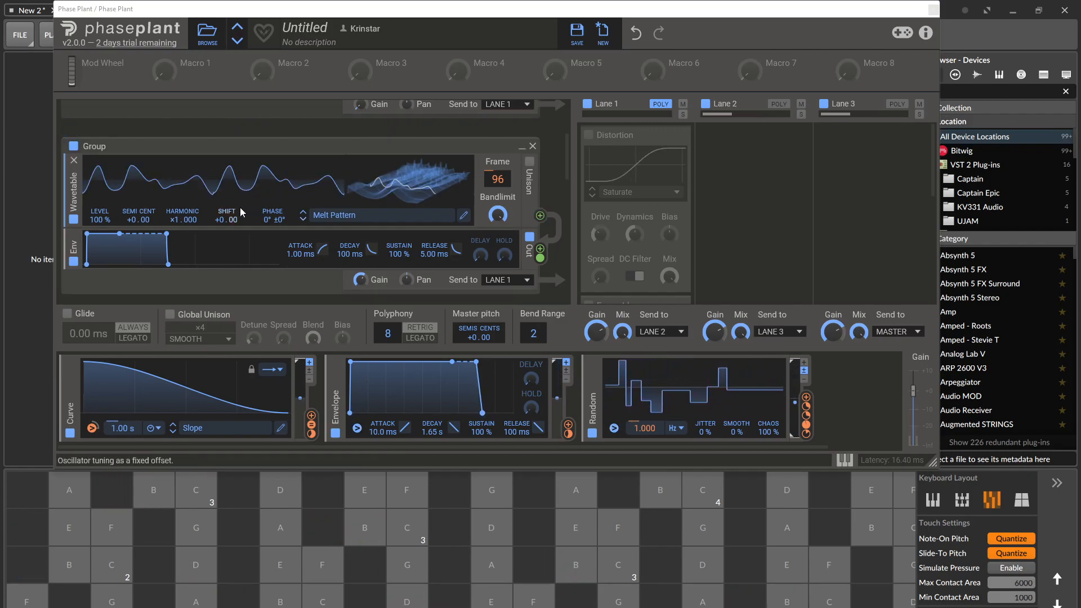
# Insert a Filter module between the Melt Pattern wavetable and its envelope, and set it to the notch type.
pyautogui.click(115, 227)
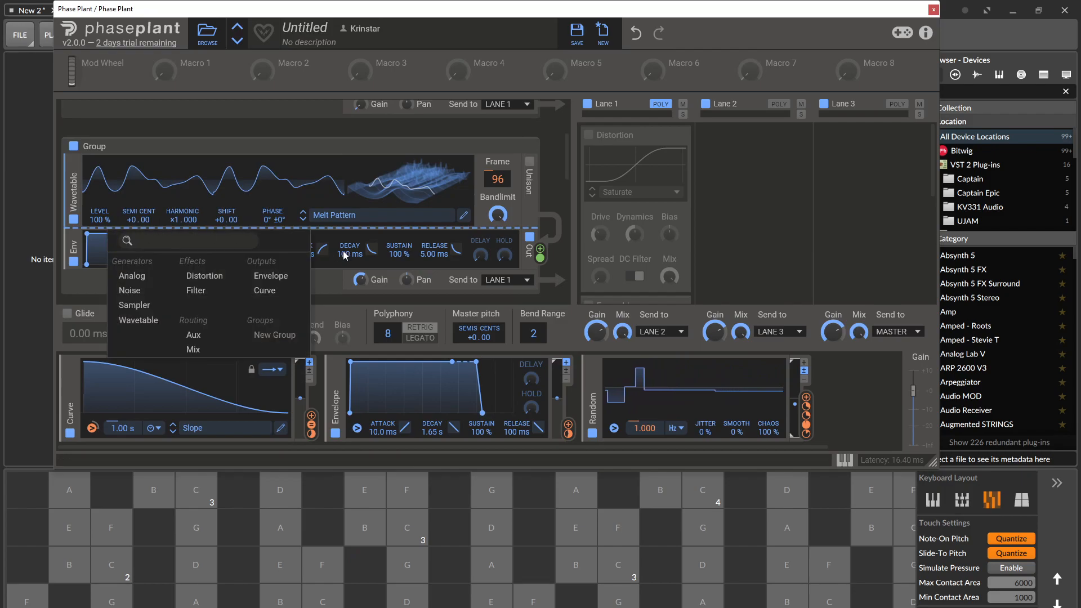
pyautogui.click(210, 293)
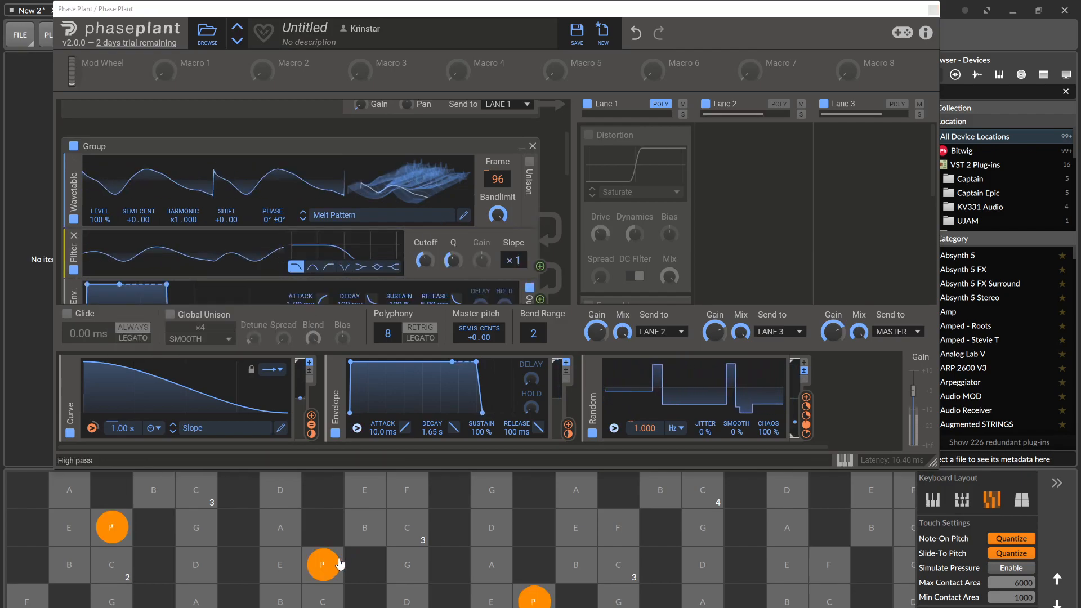
pyautogui.click(340, 267)
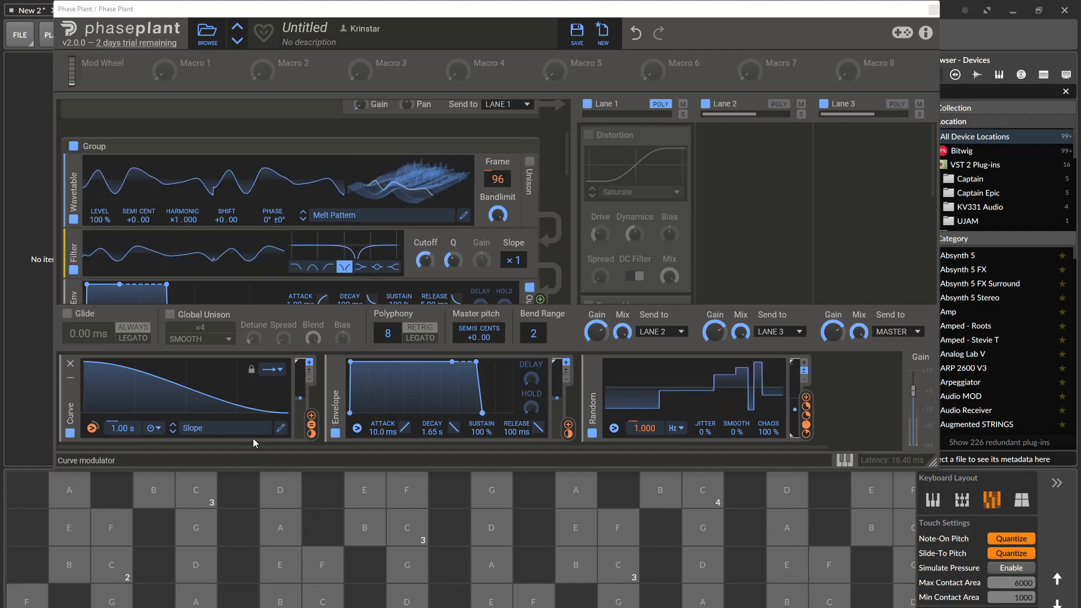
# Modulate the new Filter's Cutoff with the Curve at about -29.2 % and with the Envelope set to 509 ms Decay and 53 % Sustain.
pyautogui.moveTo(311, 416); pyautogui.dragTo(425, 273)
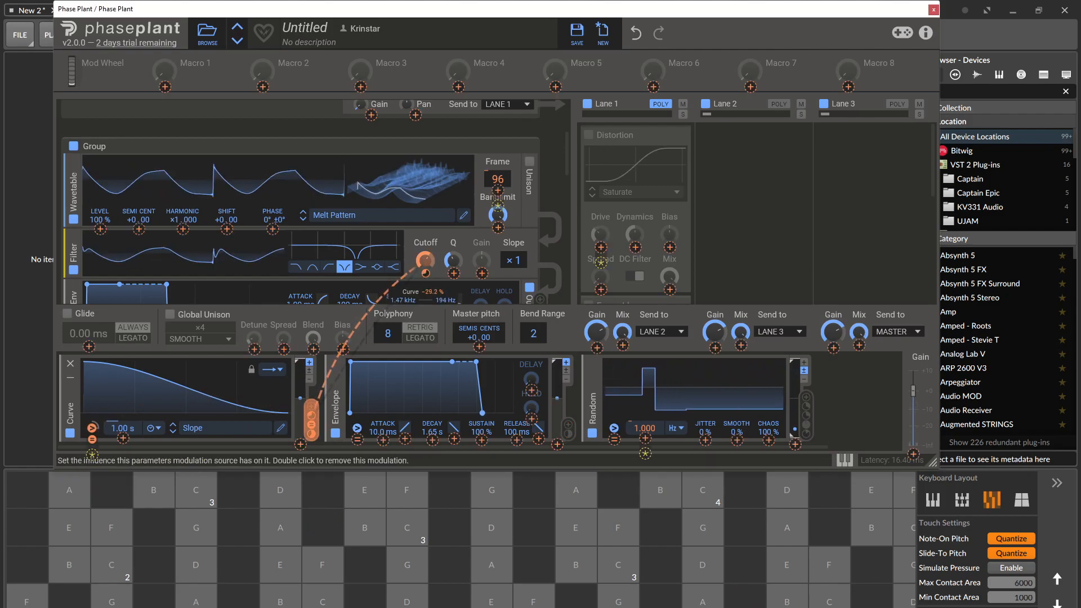
pyautogui.moveTo(339, 526); pyautogui.dragTo(519, 508)
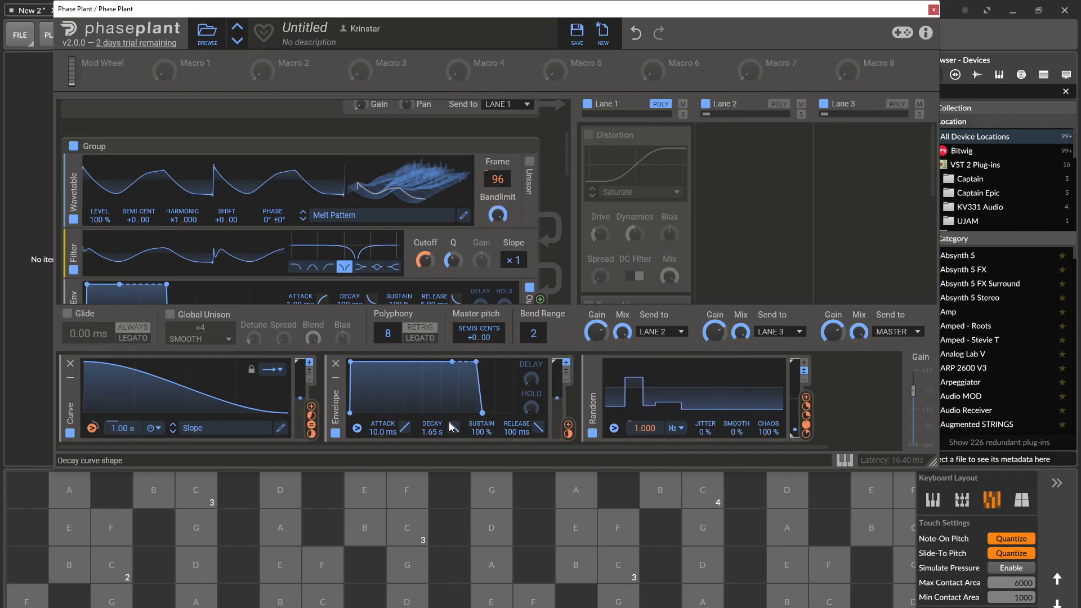
pyautogui.moveTo(440, 373); pyautogui.dragTo(422, 386)
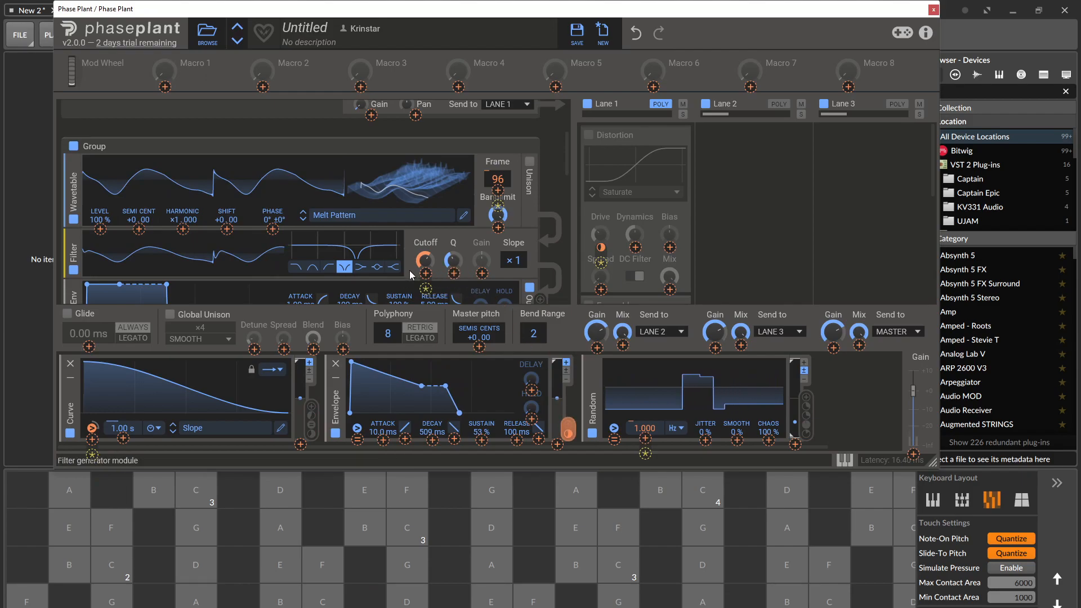
pyautogui.moveTo(568, 427); pyautogui.dragTo(424, 260)
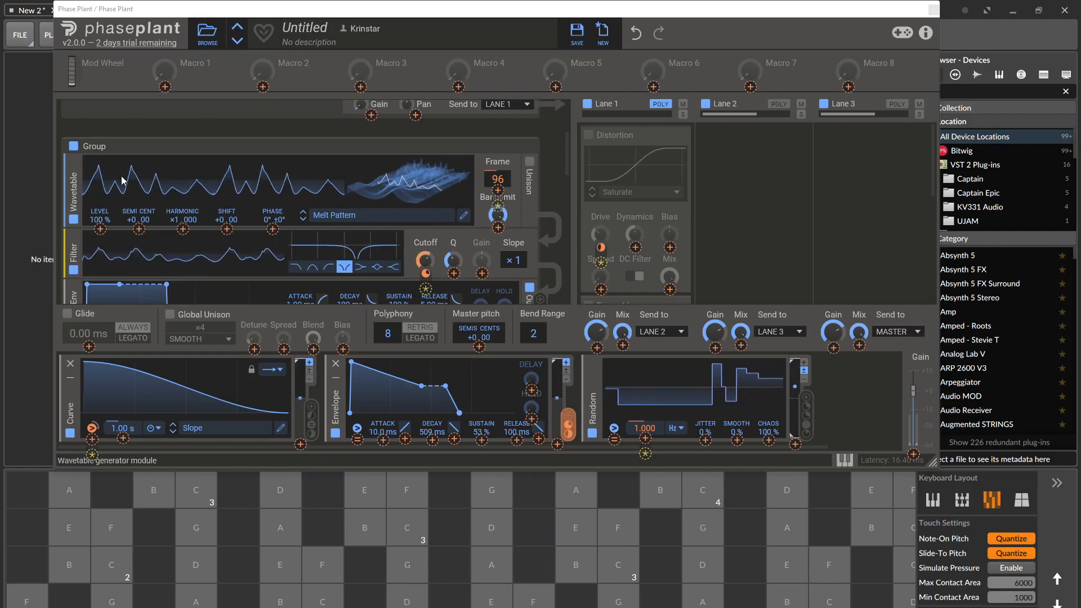
# Lower the wavetable group's output Gain to -62.52 dB and enable the Aux group below it.
pyautogui.scroll(-1, 100, 186)
pyautogui.scroll(2, 103, 214)
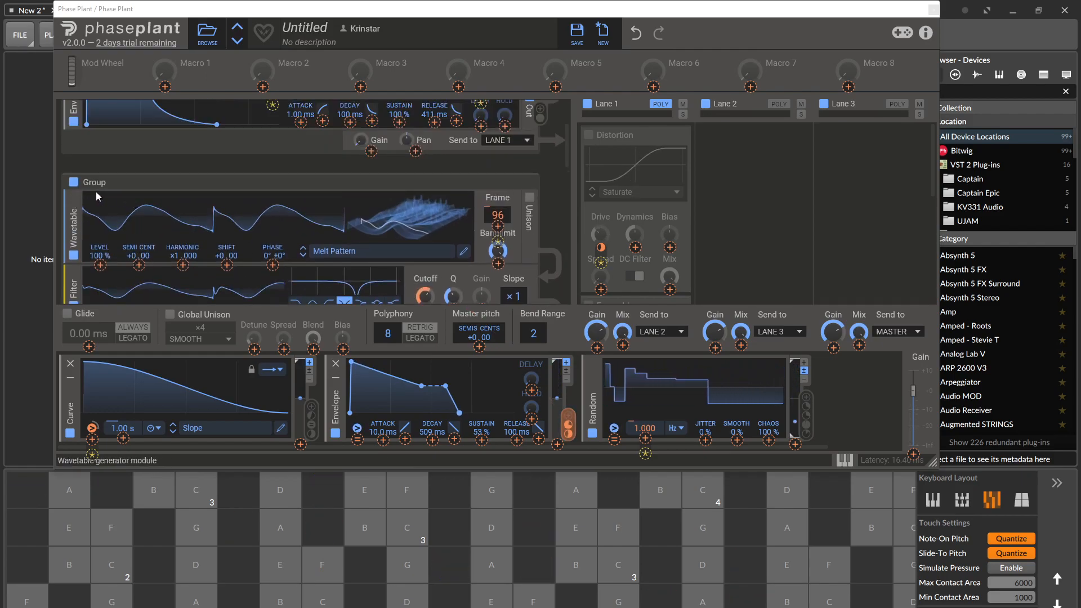
pyautogui.scroll(-2, 118, 200)
pyautogui.scroll(-1, 124, 198)
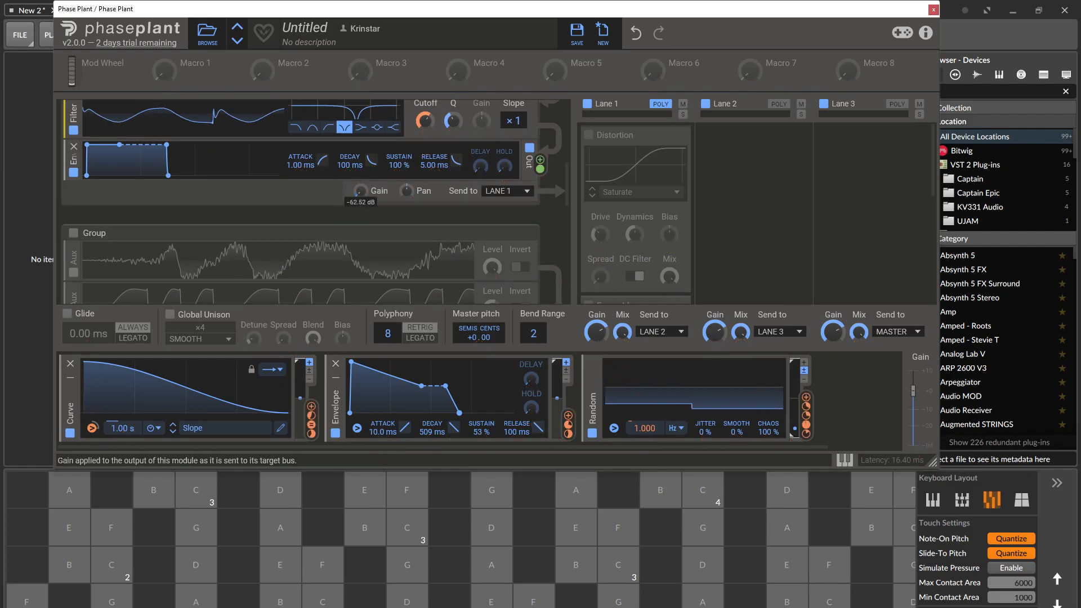
pyautogui.scroll(-2, 431, 158)
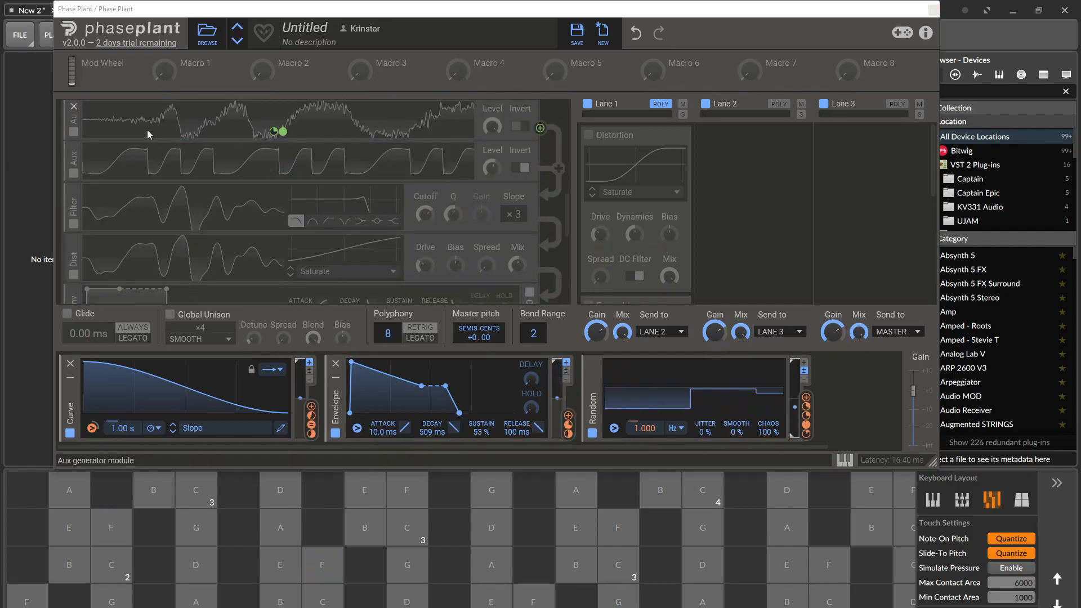
pyautogui.scroll(1, 83, 144)
pyautogui.click(73, 127)
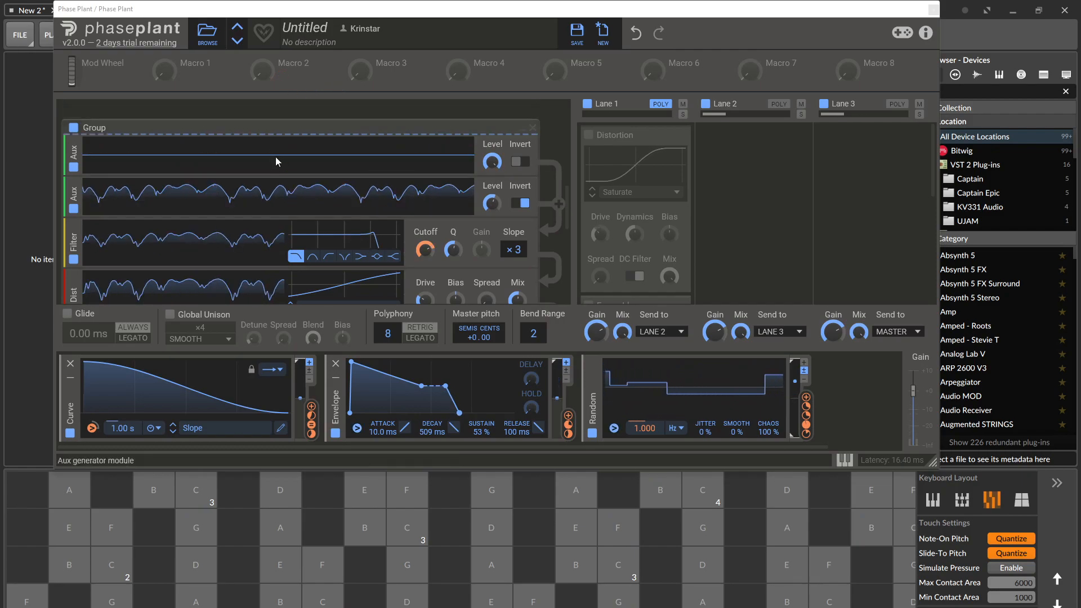
# Review the signal flow from the sample and wavetable groups into the two Aux modules of the group below.
pyautogui.scroll(5, 281, 153)
pyautogui.scroll(-5, 281, 152)
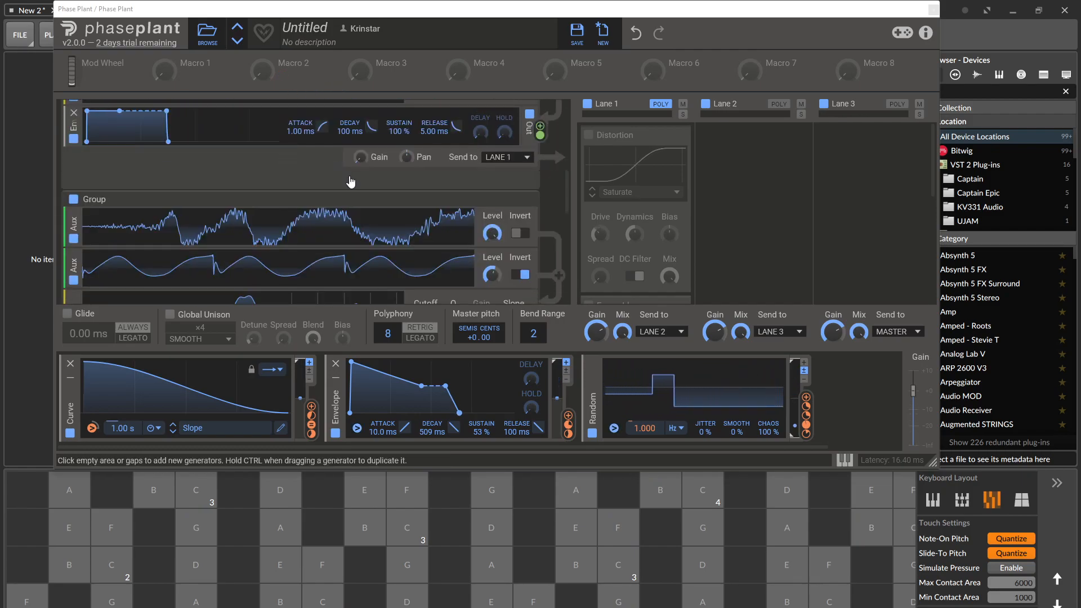
pyautogui.scroll(3, 394, 205)
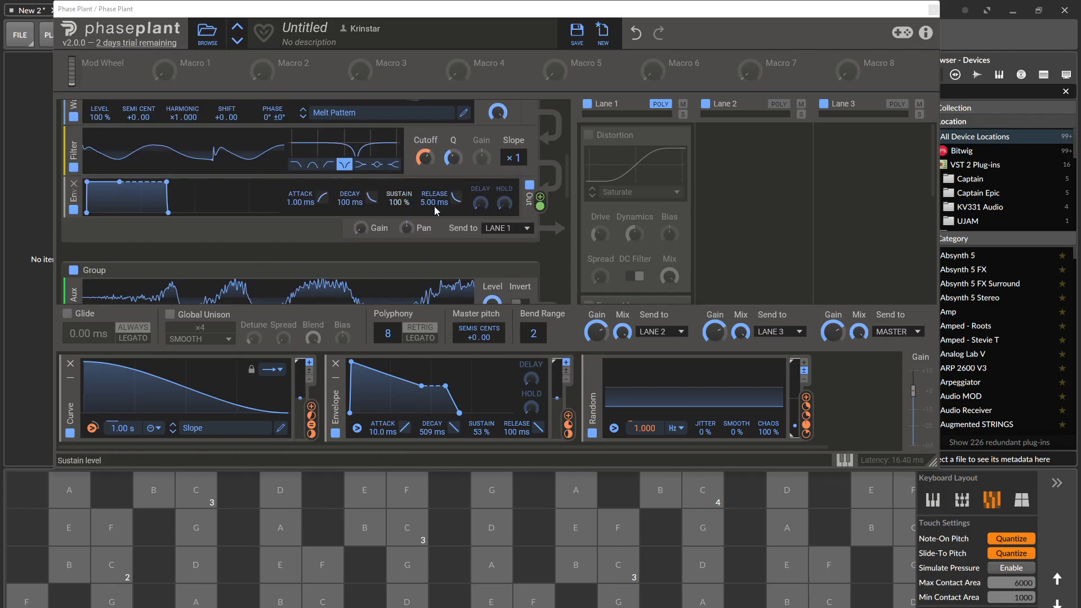
pyautogui.scroll(2, 527, 221)
pyautogui.scroll(-4, 523, 218)
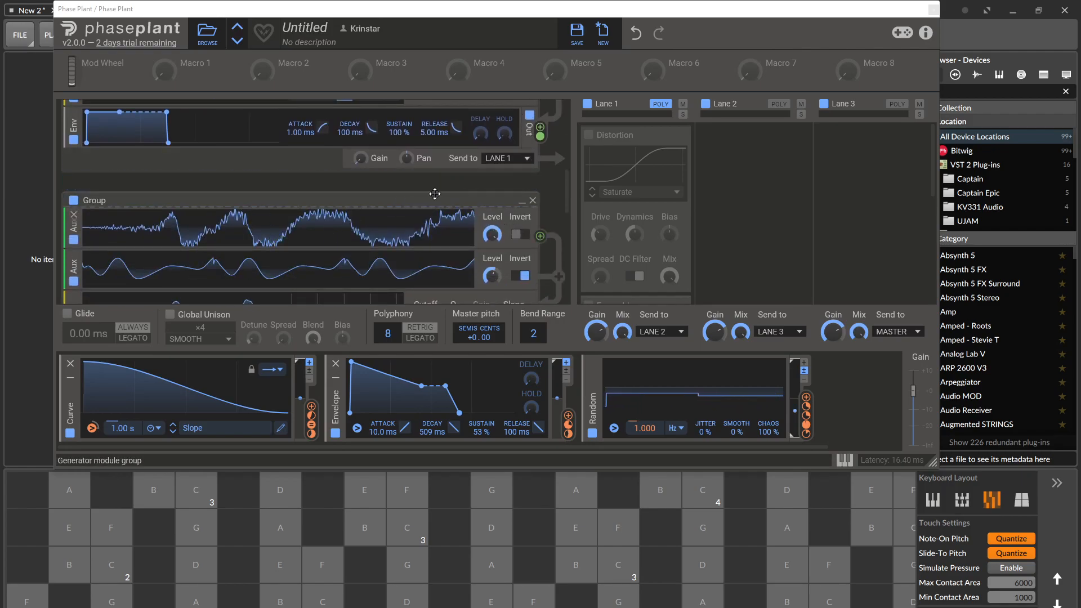
pyautogui.scroll(5, 489, 187)
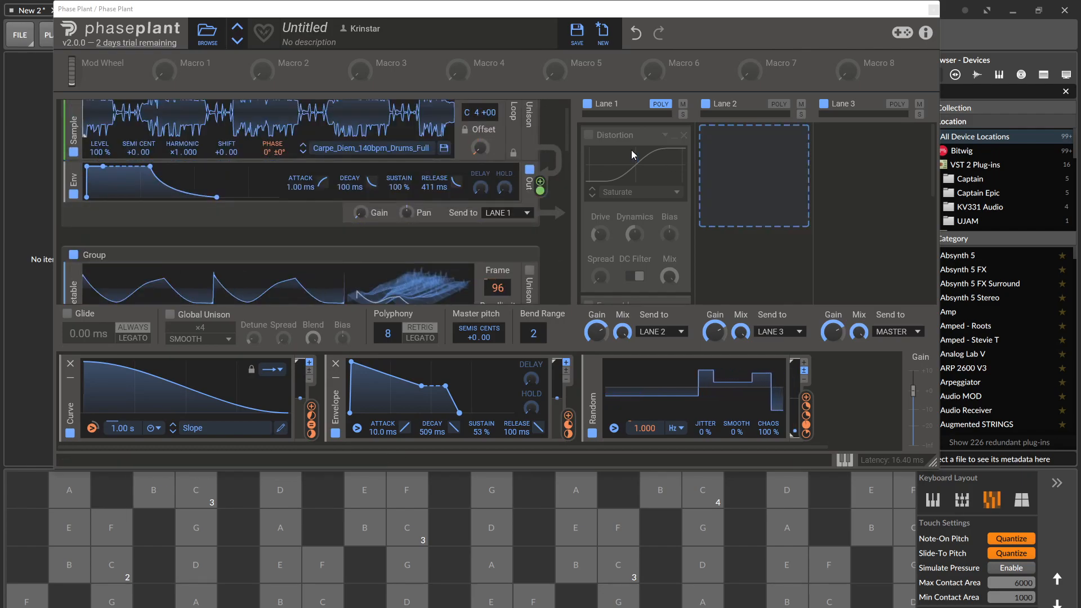
pyautogui.scroll(-3, 535, 192)
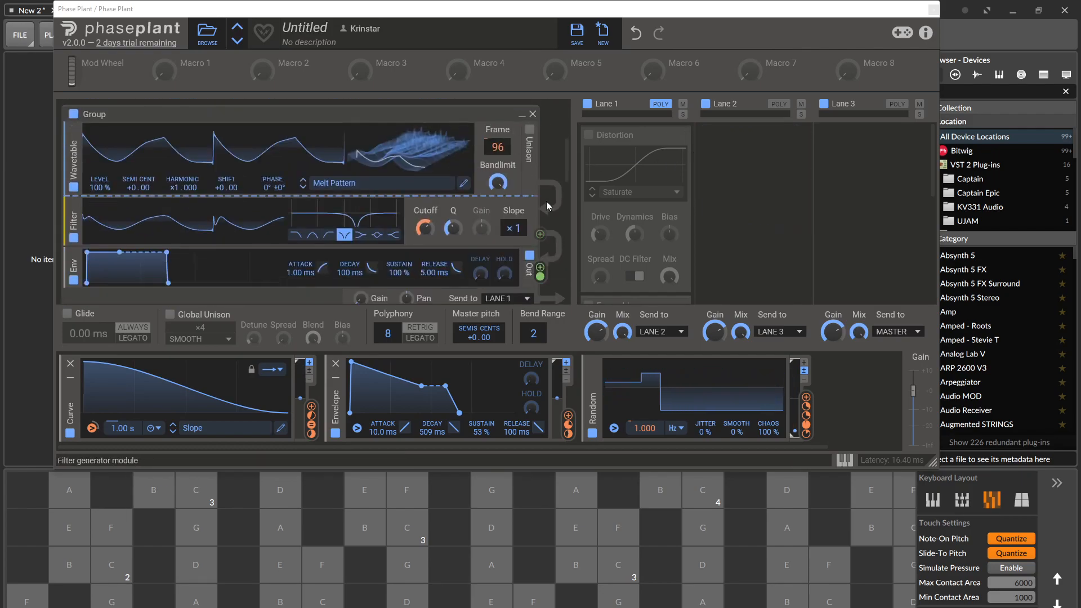
pyautogui.scroll(-3, 552, 248)
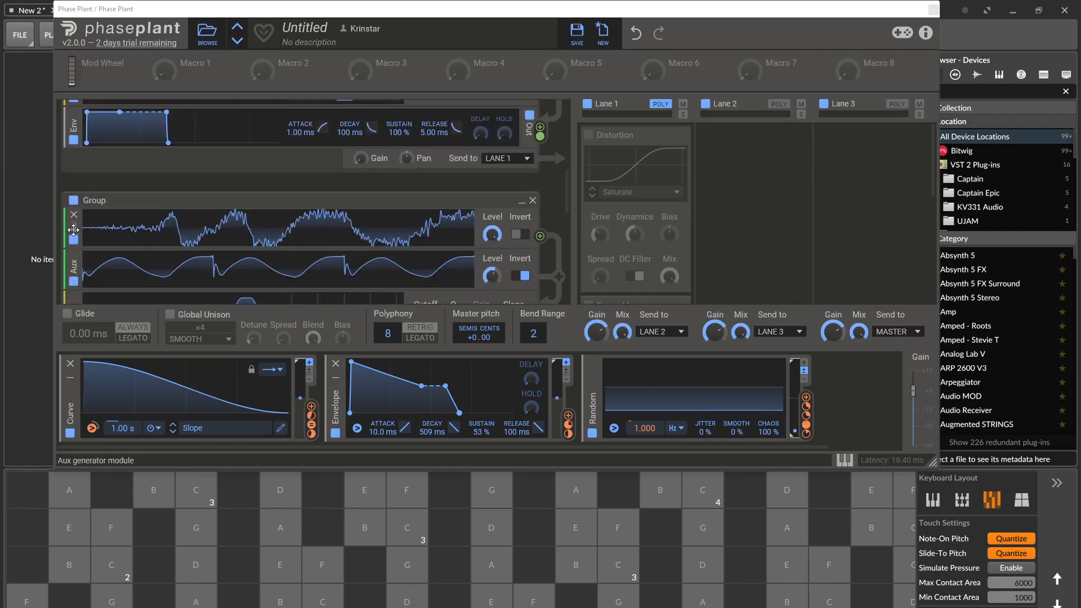
# Add another Aux module at the start of the Aux group and connect the Melt Pattern group's output to its input.
pyautogui.click(139, 207)
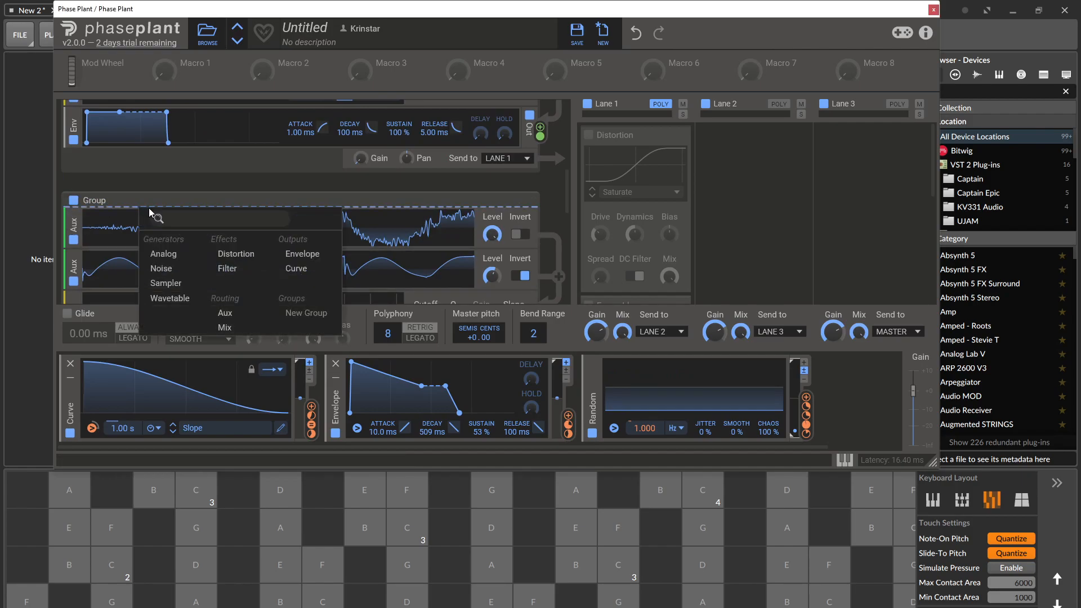
pyautogui.click(225, 313)
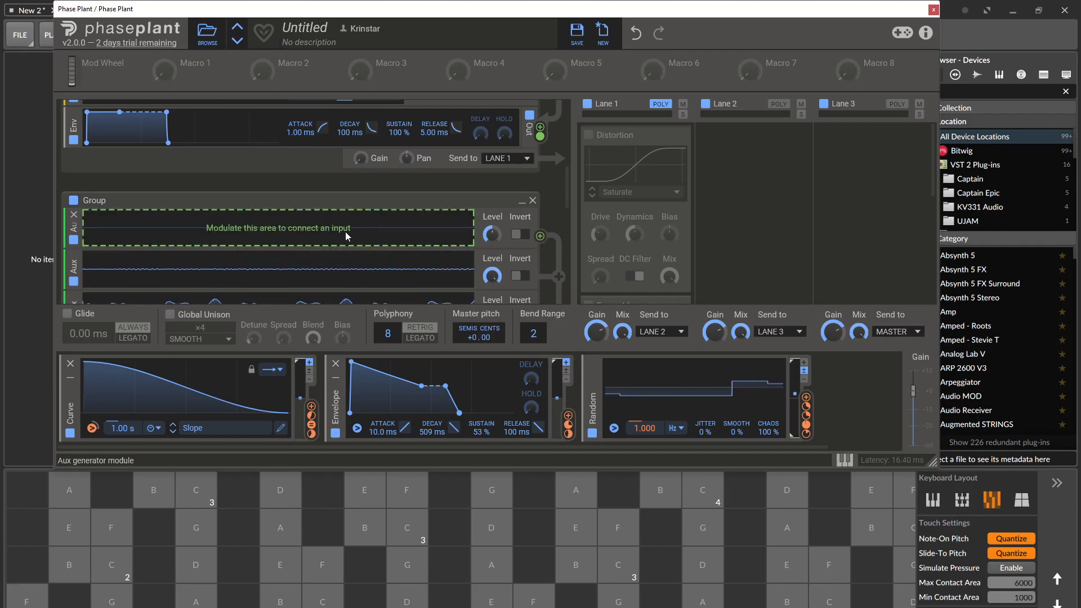
pyautogui.scroll(2, 544, 180)
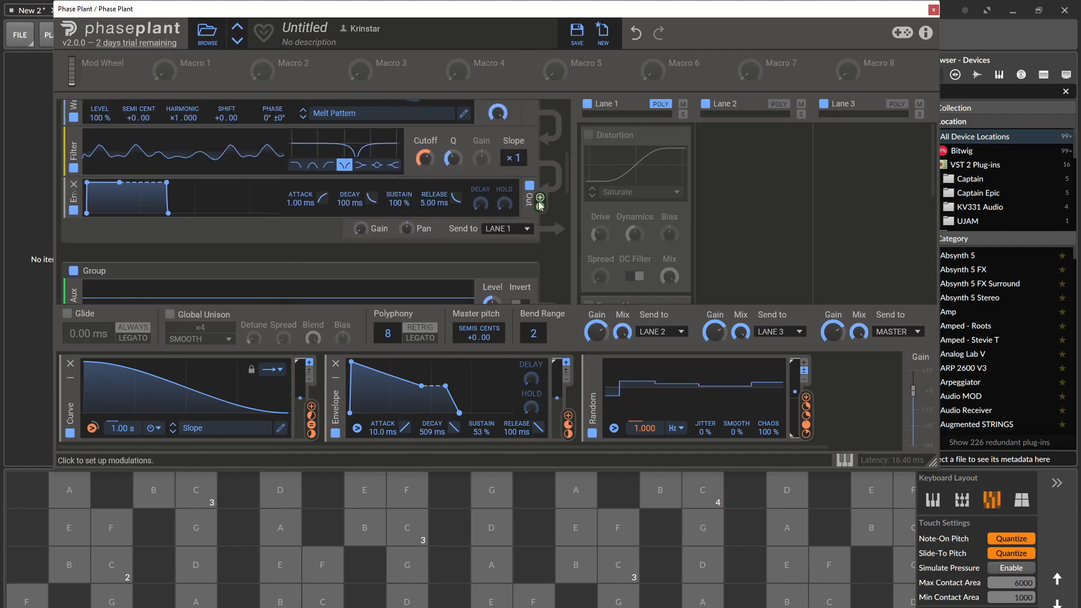
pyautogui.moveTo(542, 205)
pyautogui.scroll(-3, 541, 205)
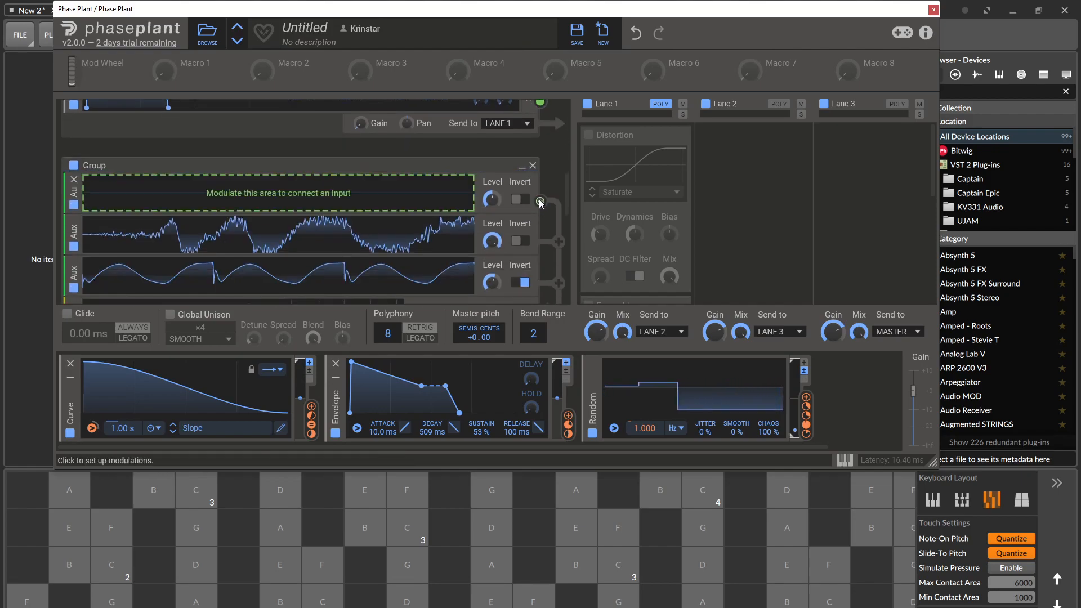
pyautogui.scroll(1, 455, 183)
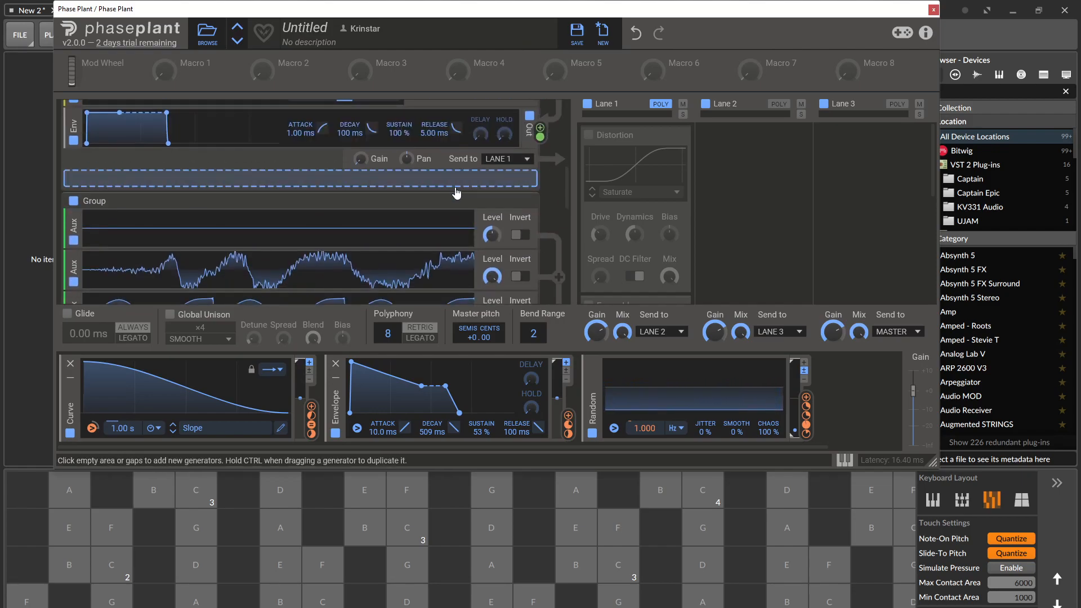
pyautogui.moveTo(535, 137); pyautogui.dragTo(308, 227)
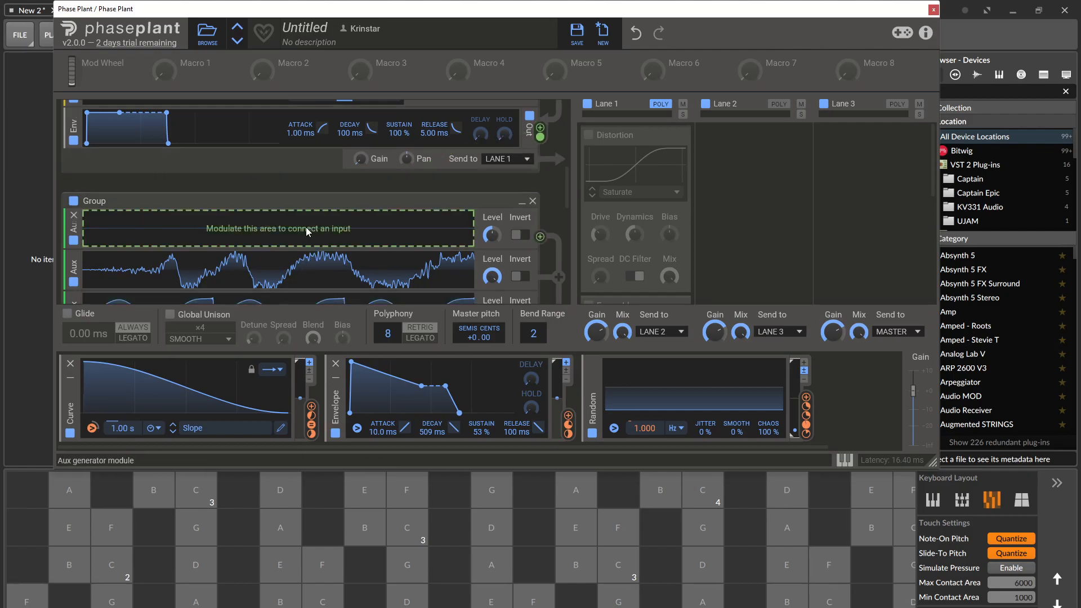
pyautogui.moveTo(540, 128); pyautogui.dragTo(313, 231)
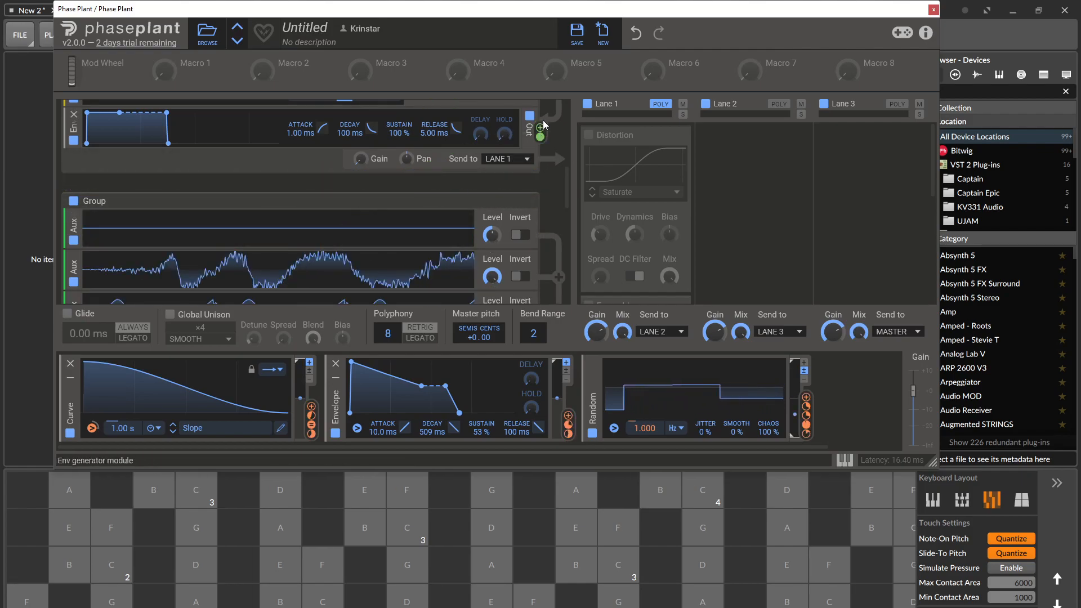
pyautogui.moveTo(541, 129); pyautogui.dragTo(287, 242)
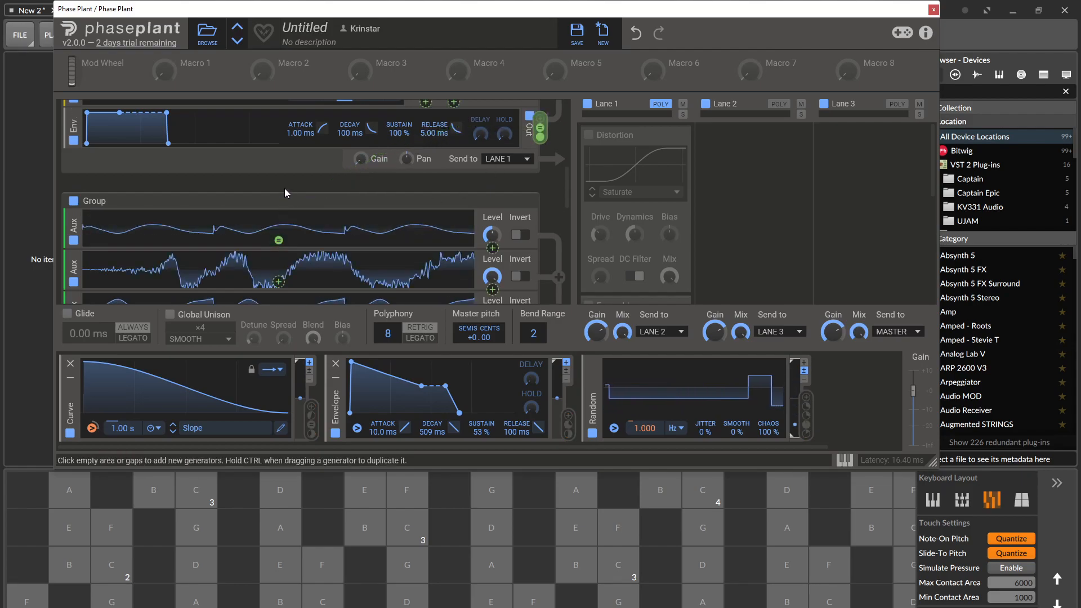
# Play test notes while setting the new Aux module's Level to about 72 % and enabling its Invert.
pyautogui.moveTo(281, 564); pyautogui.dragTo(526, 563)
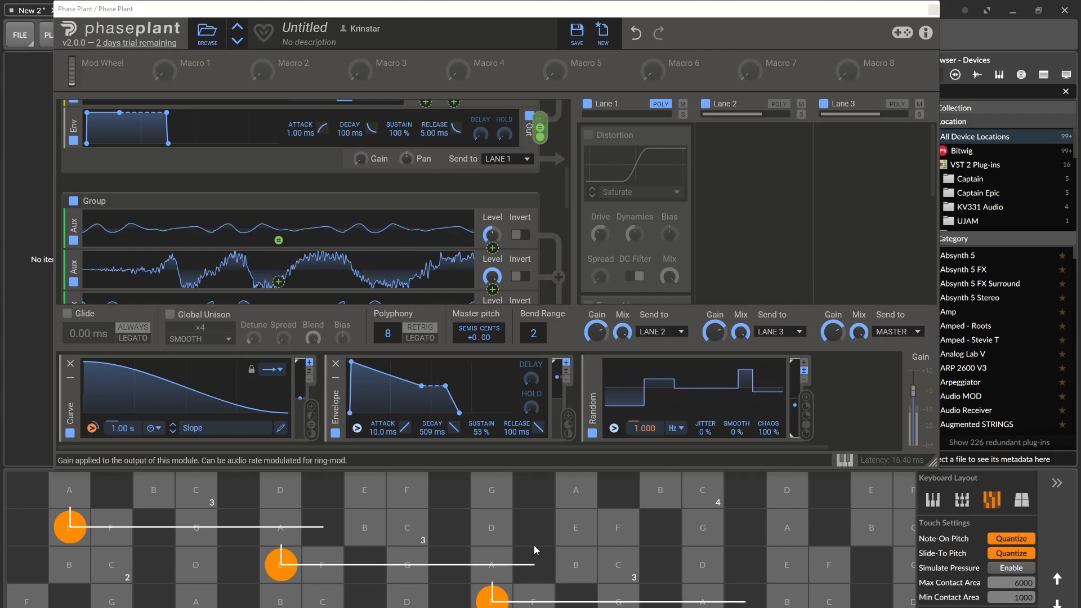
pyautogui.click(492, 234)
pyautogui.moveTo(494, 235)
pyautogui.mouseDown()
pyautogui.moveTo(493, 250)
pyautogui.moveTo(493, 224)
pyautogui.mouseUp()
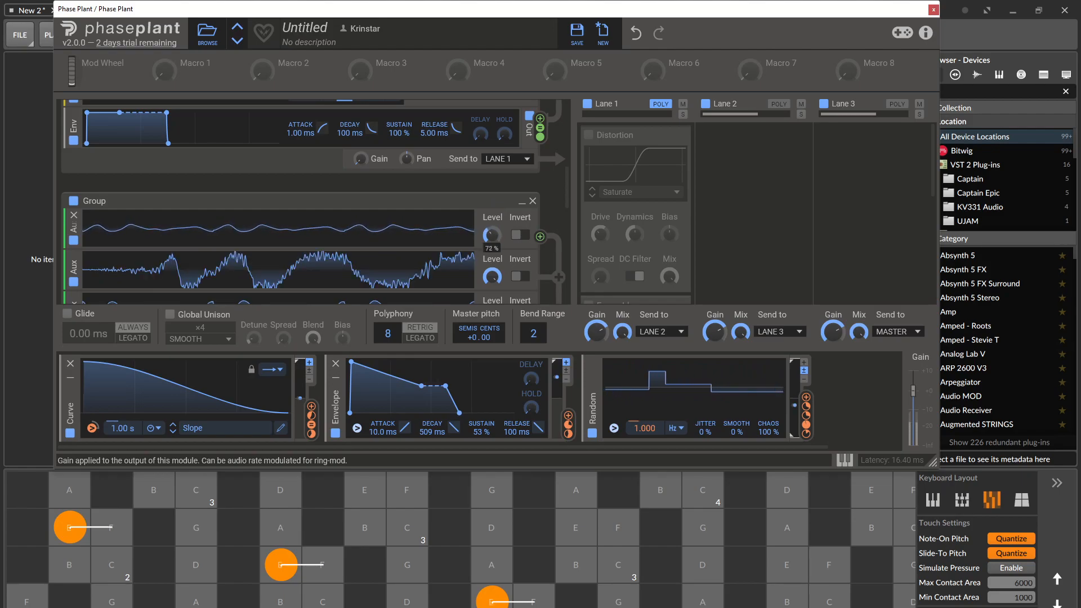
pyautogui.click(520, 235)
pyautogui.click(303, 554)
# Lower the Levels of the second and third Aux modules and disable Invert on the third.
pyautogui.moveTo(491, 234); pyautogui.dragTo(491, 264)
pyautogui.scroll(-2, 495, 276)
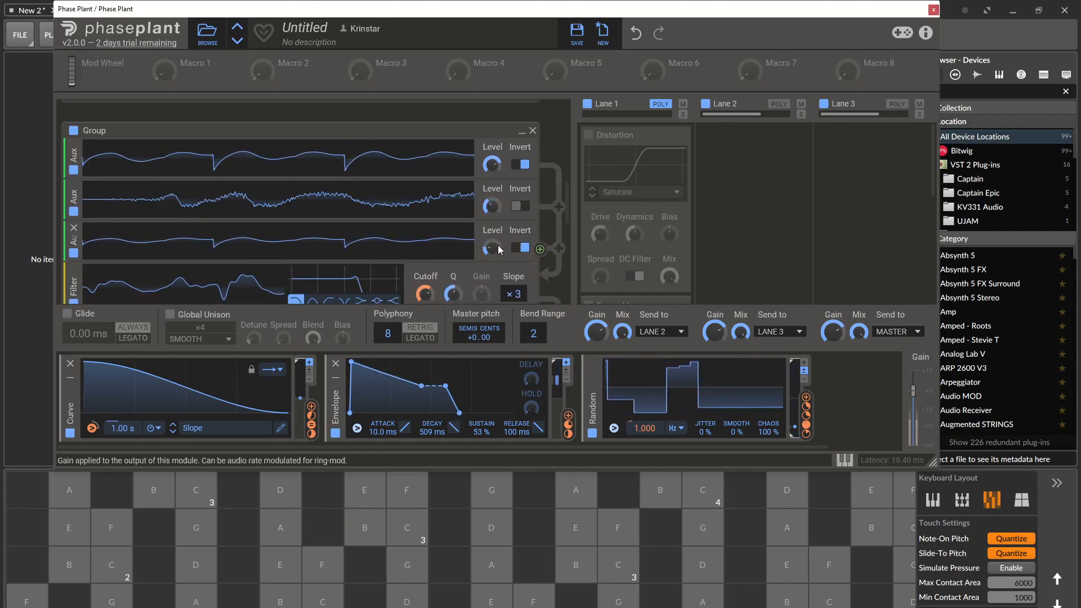
pyautogui.click(520, 248)
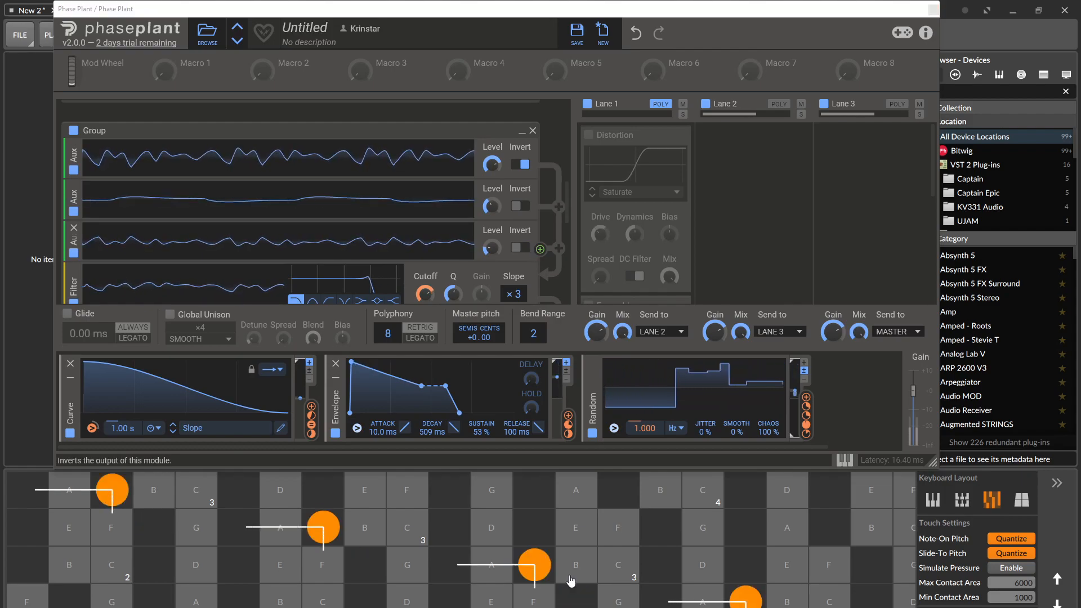
pyautogui.moveTo(491, 251); pyautogui.dragTo(491, 254)
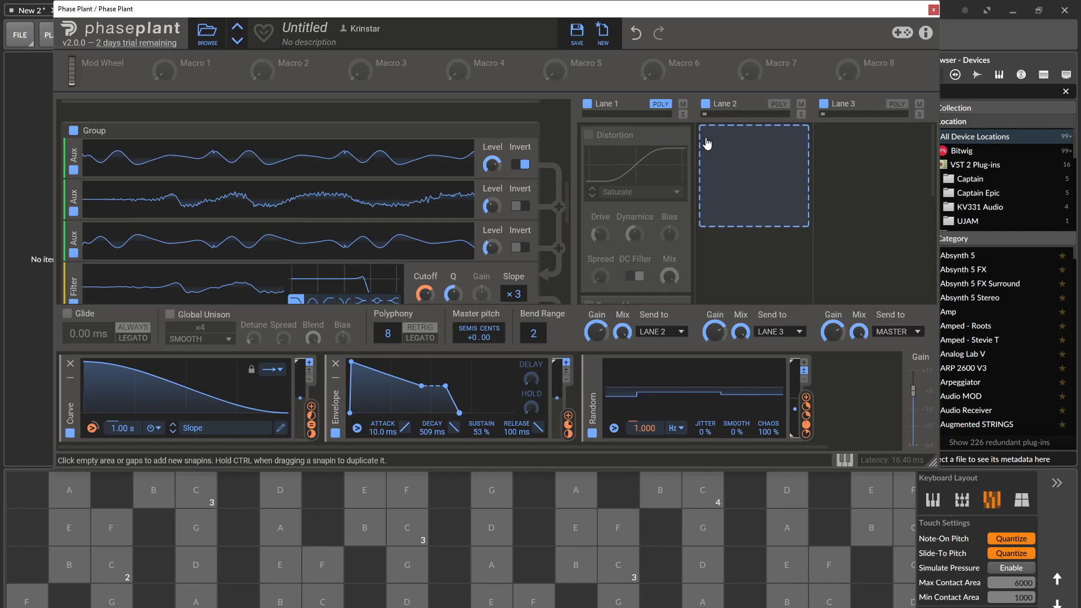
# Add a Delay snapin to Lane 2 and play notes to audition it.
pyautogui.click(788, 222)
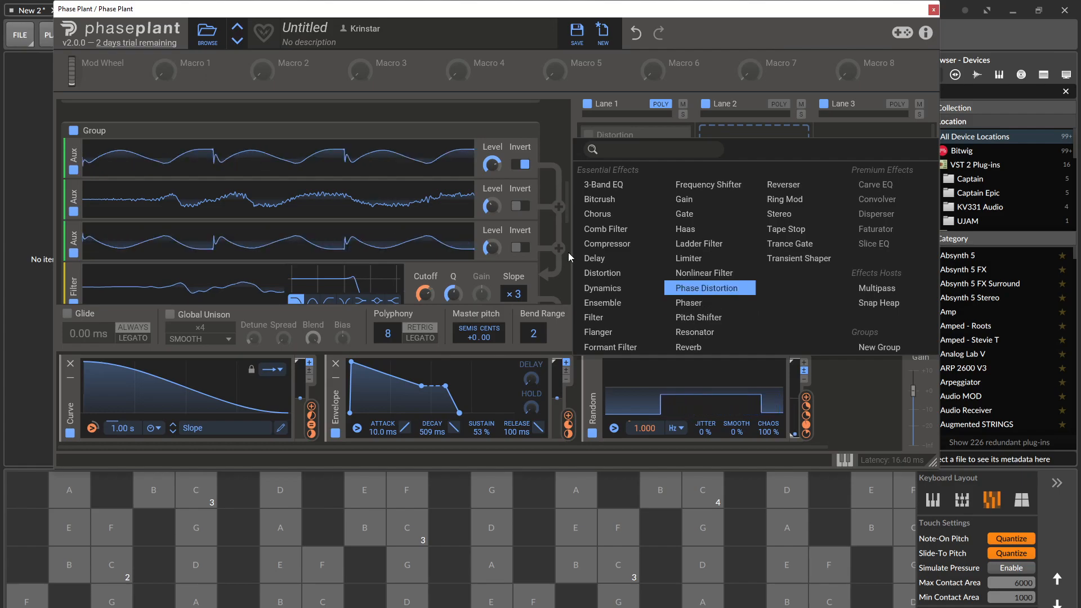
pyautogui.click(595, 258)
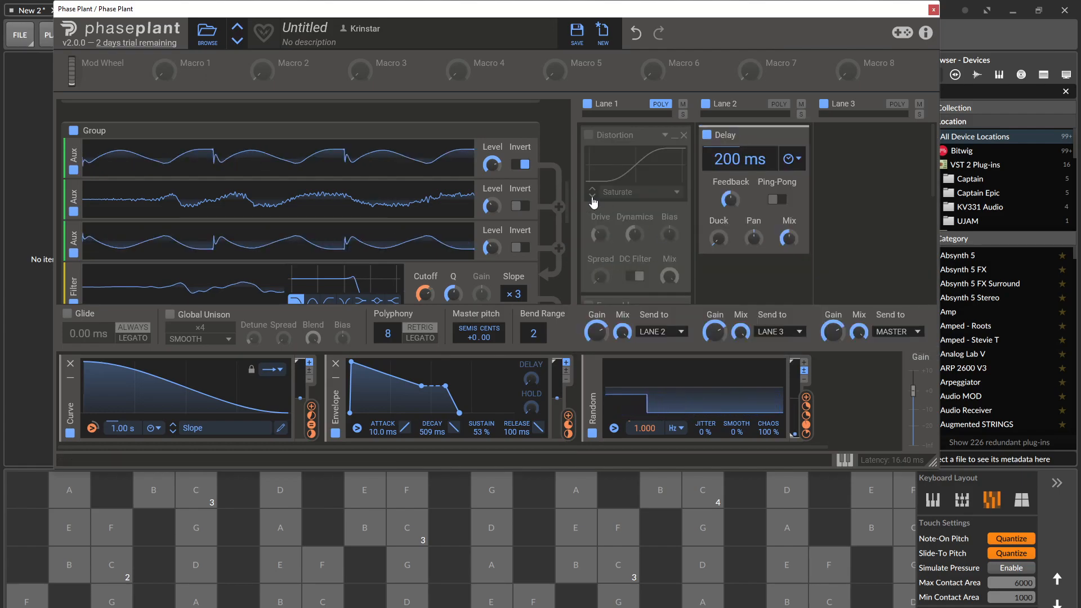
pyautogui.moveTo(240, 527); pyautogui.dragTo(479, 526)
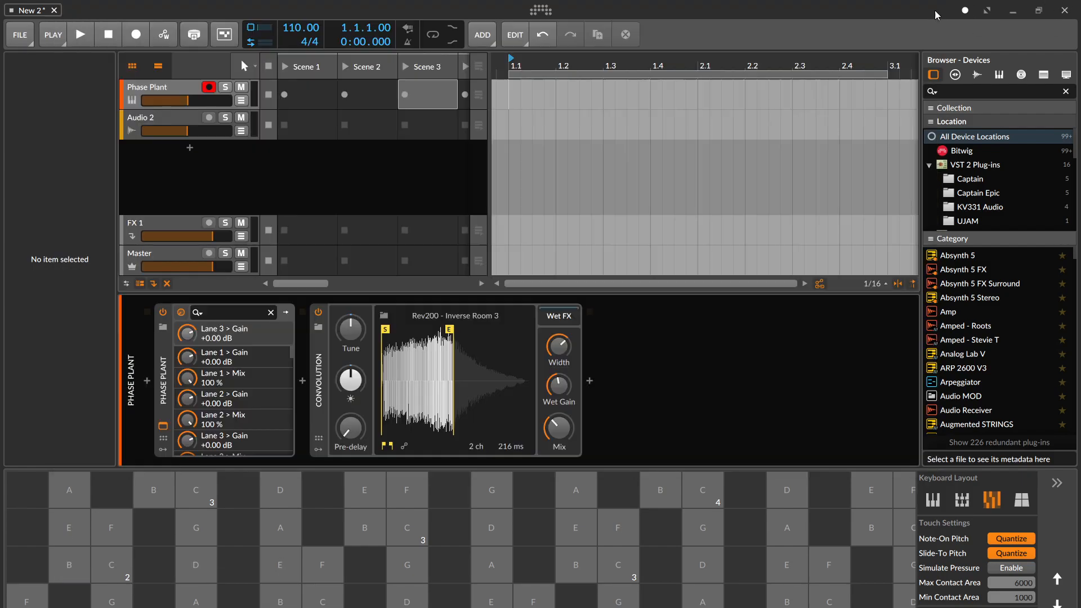
# Close the plugin window, bypass the Convolution device on the Bitwig track, and reopen the Phase Plant window.
pyautogui.click(933, 9)
pyautogui.click(317, 312)
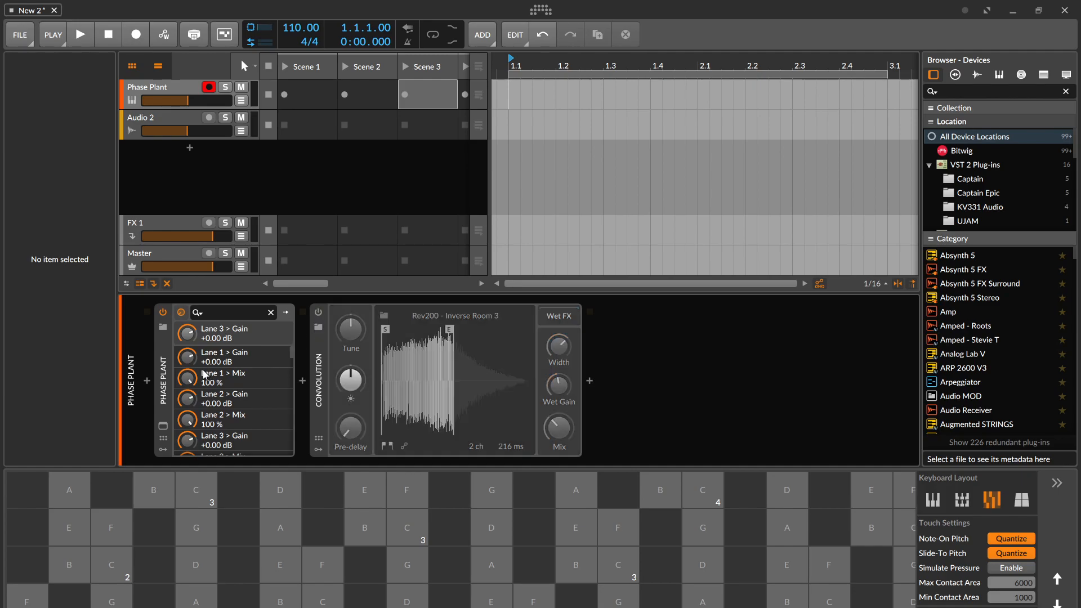
pyautogui.click(162, 424)
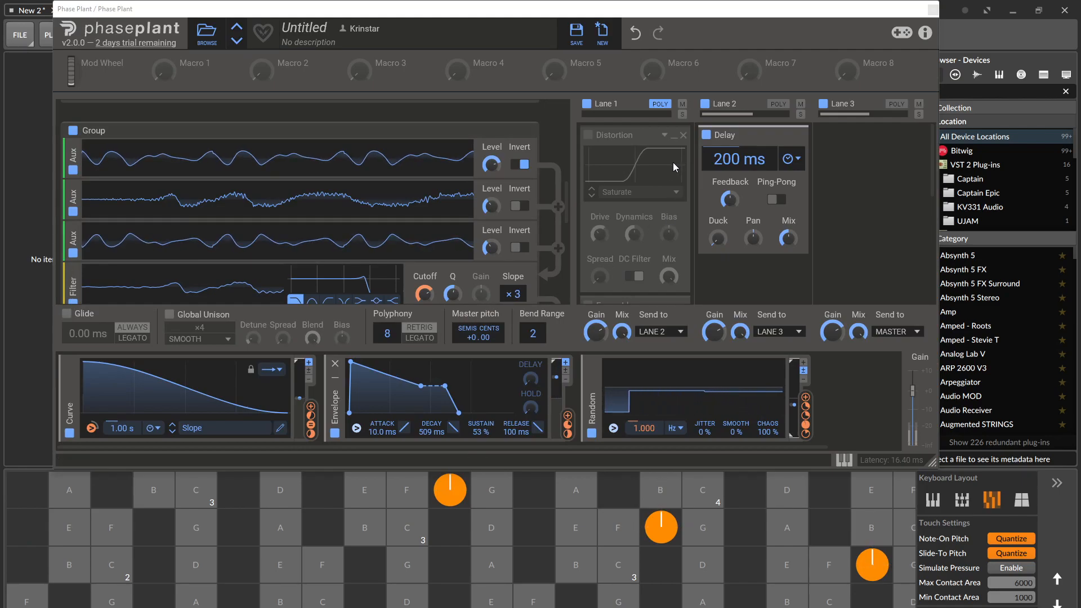
# Enable the Distortion in Lane 1 and raise the second Aux module's Level while auditioning notes.
pyautogui.click(587, 135)
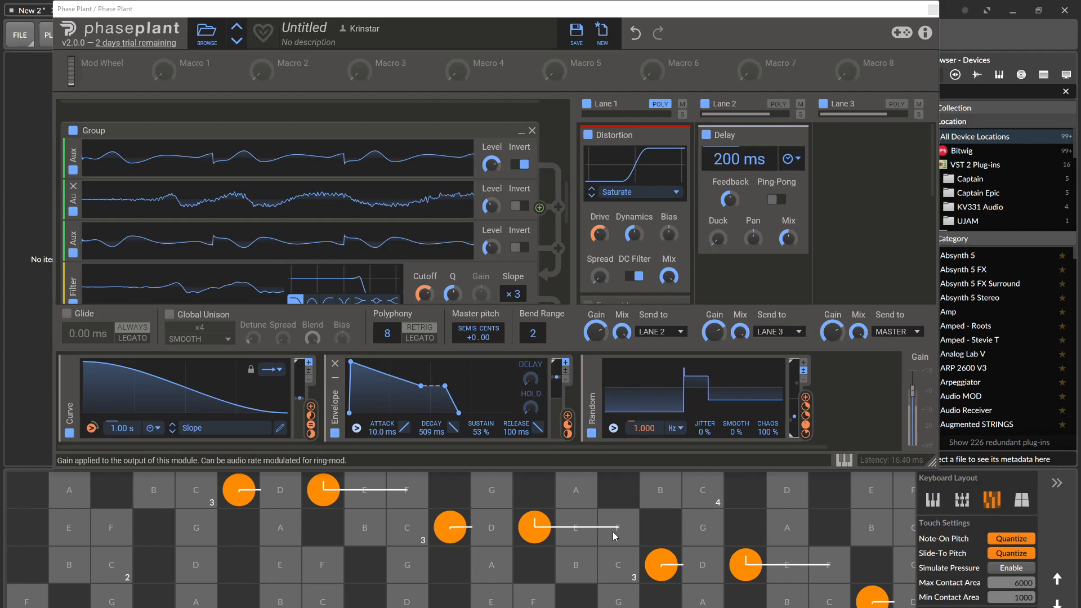
pyautogui.moveTo(491, 206); pyautogui.dragTo(491, 140)
pyautogui.click(155, 564)
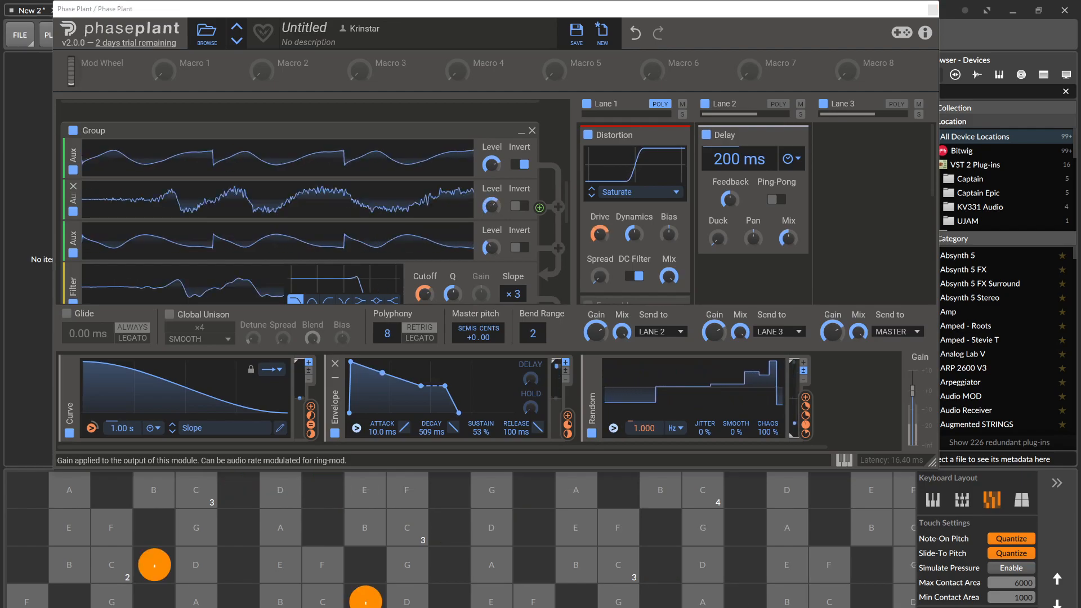